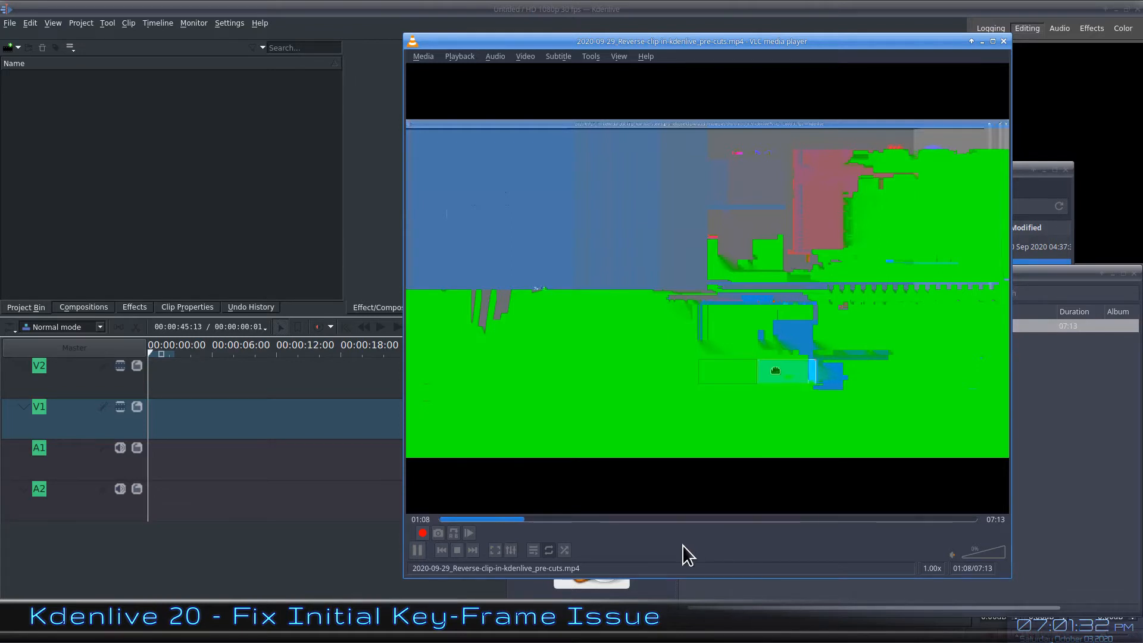
Scrub the rendered pre-cuts video at several points toward its end to examine the picture
left_click(609, 519)
left_click(746, 521)
left_click(804, 521)
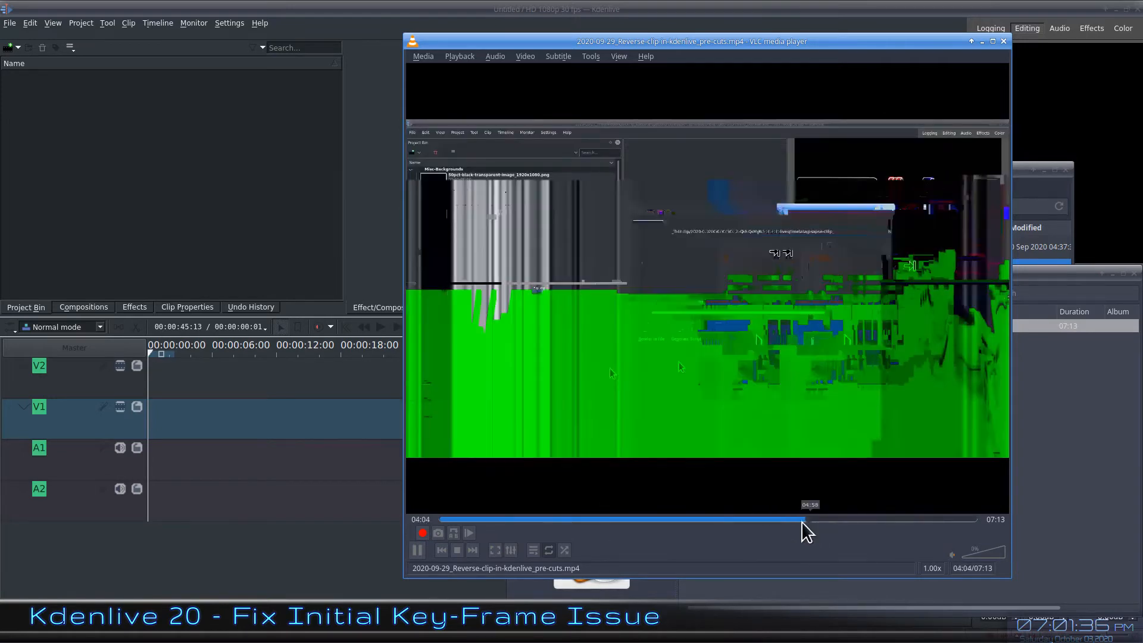
left_click(895, 518)
left_click(933, 521)
left_click_drag(768, 551, 1142, 417)
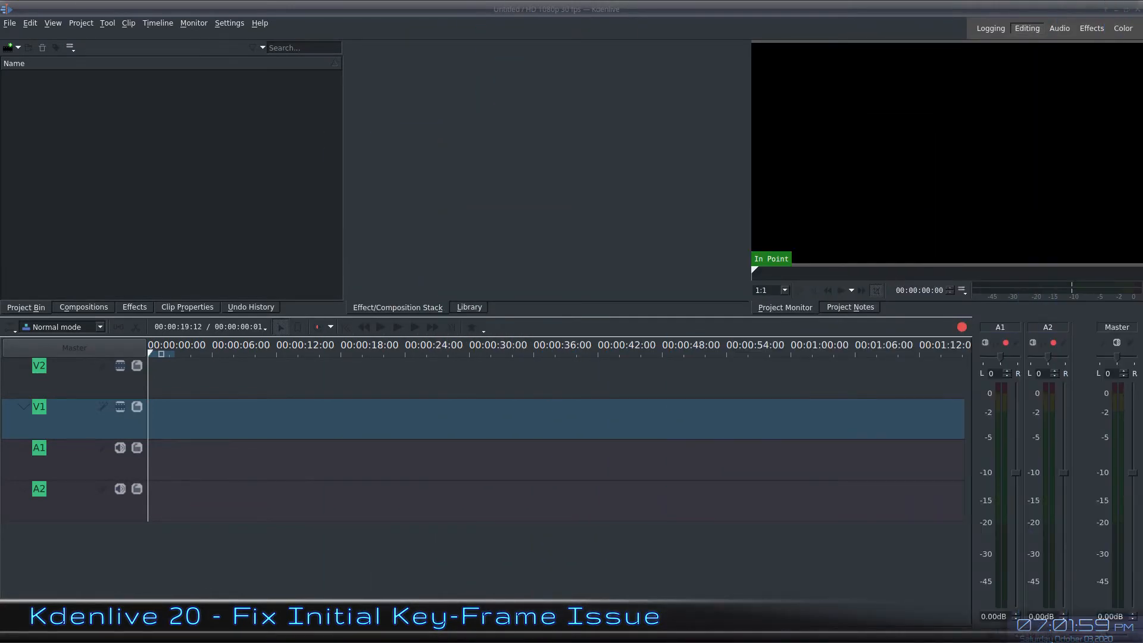
Open the project file 2020-09-29_Reverse-clip-in-kdenlive_pre-cuts.kdenlive from the file manager and move its window aside
left_click_drag(1142, 581, 413, 134)
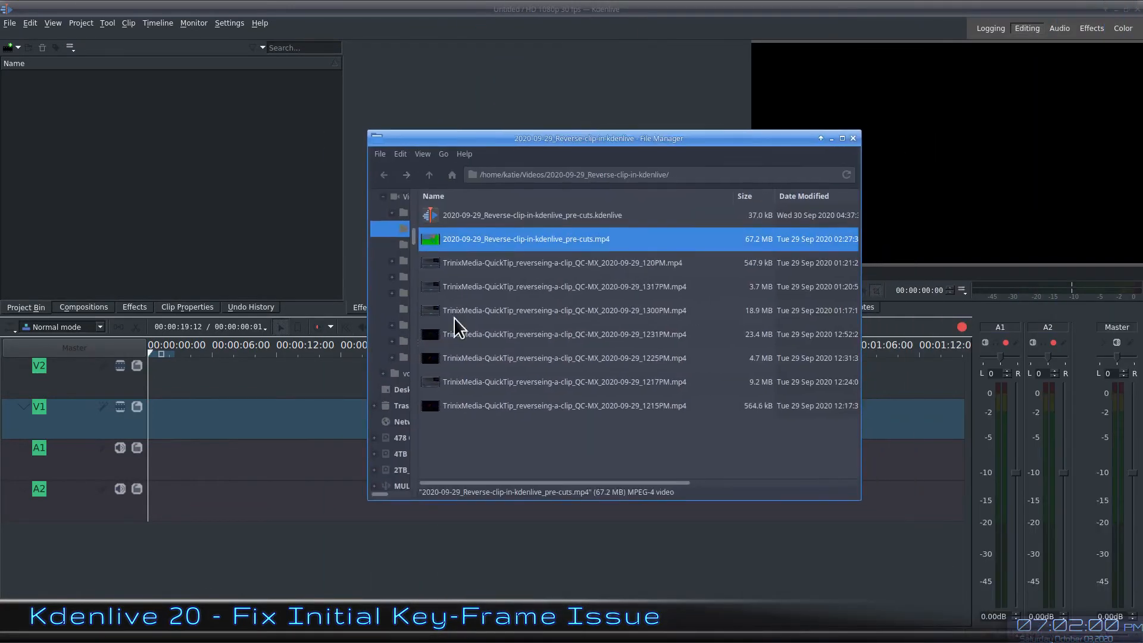
double_click(566, 216)
left_click_drag(566, 146, 905, 126)
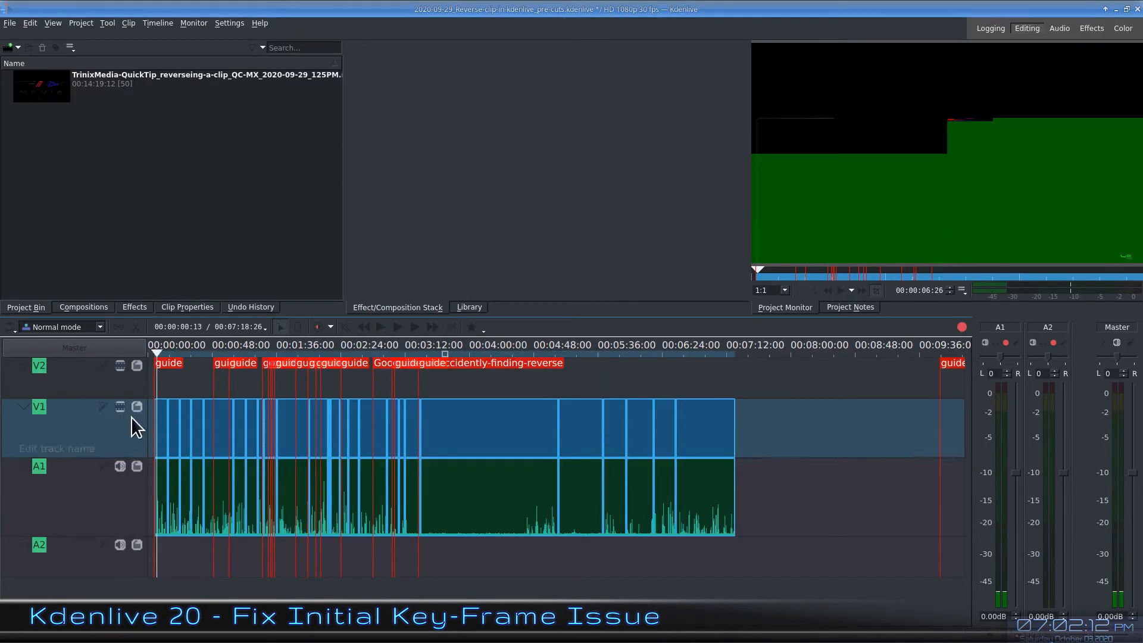
Examine the first two clips at their start points and the overall cut layout on the timeline
left_click(154, 392)
scroll(154, 393, "up", 2)
left_click(164, 380)
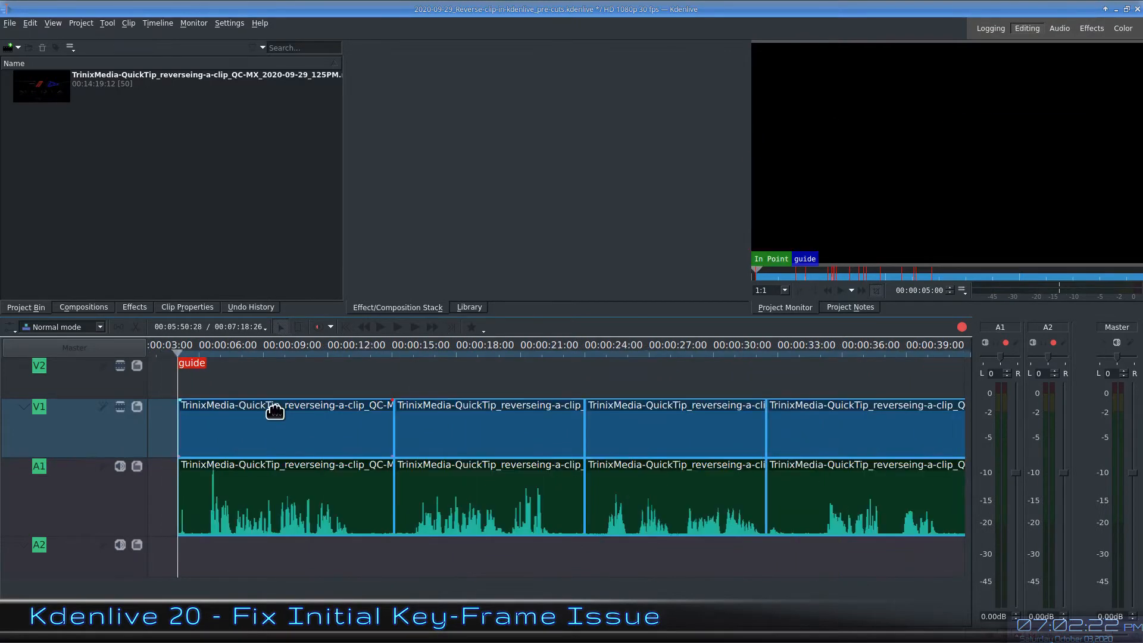
key("alt+Right")
scroll(455, 441, "down", 1)
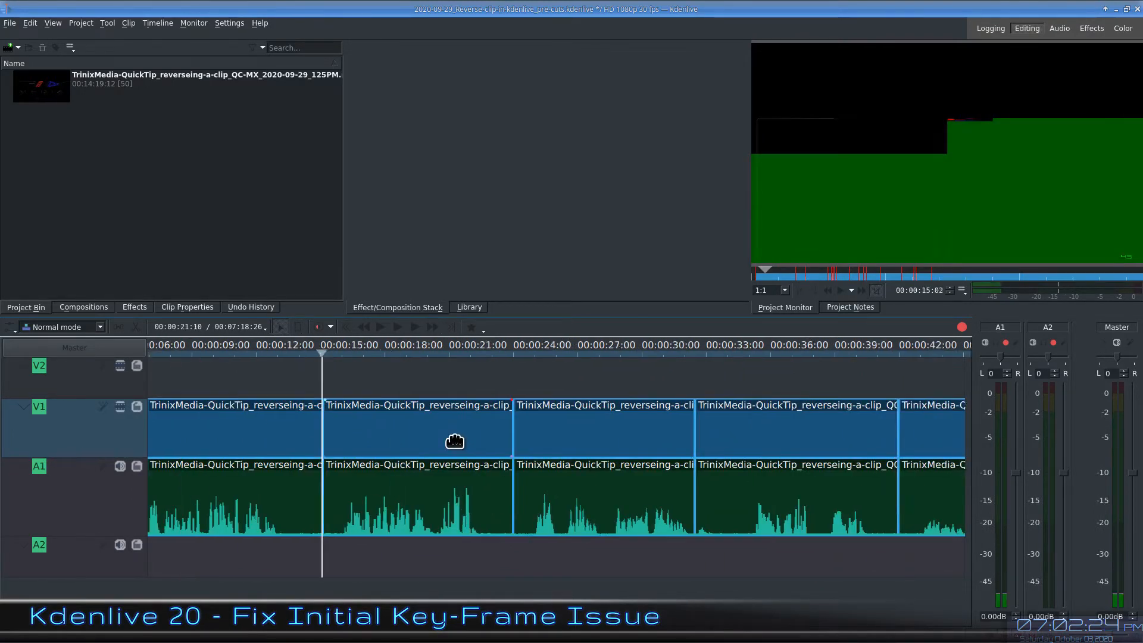
scroll(455, 441, "down", 5)
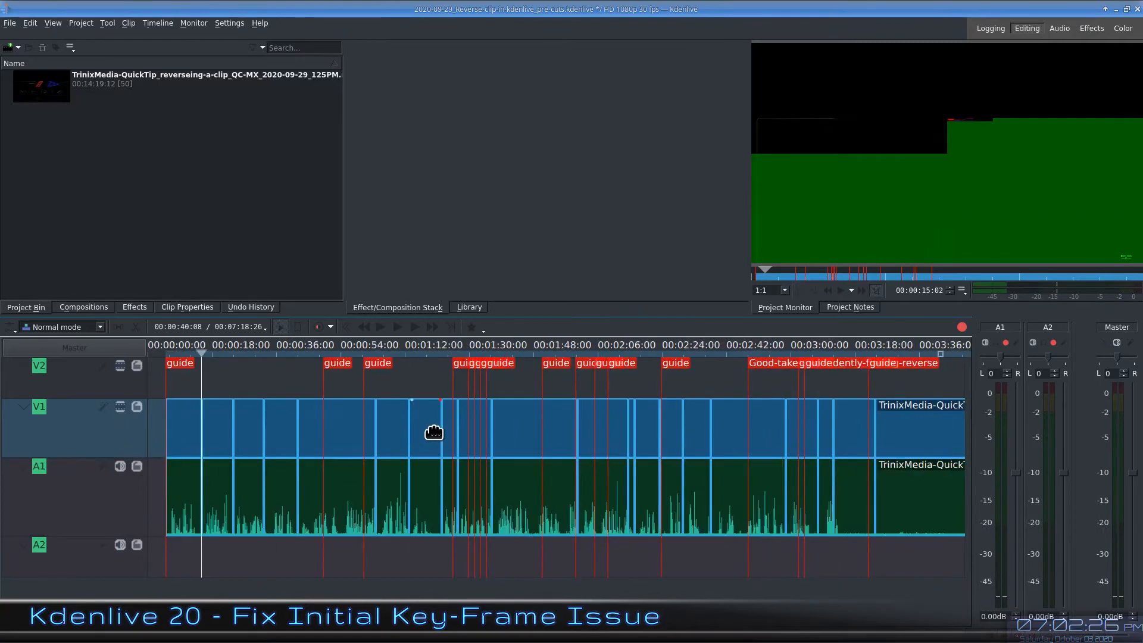
scroll(434, 432, "down", 2)
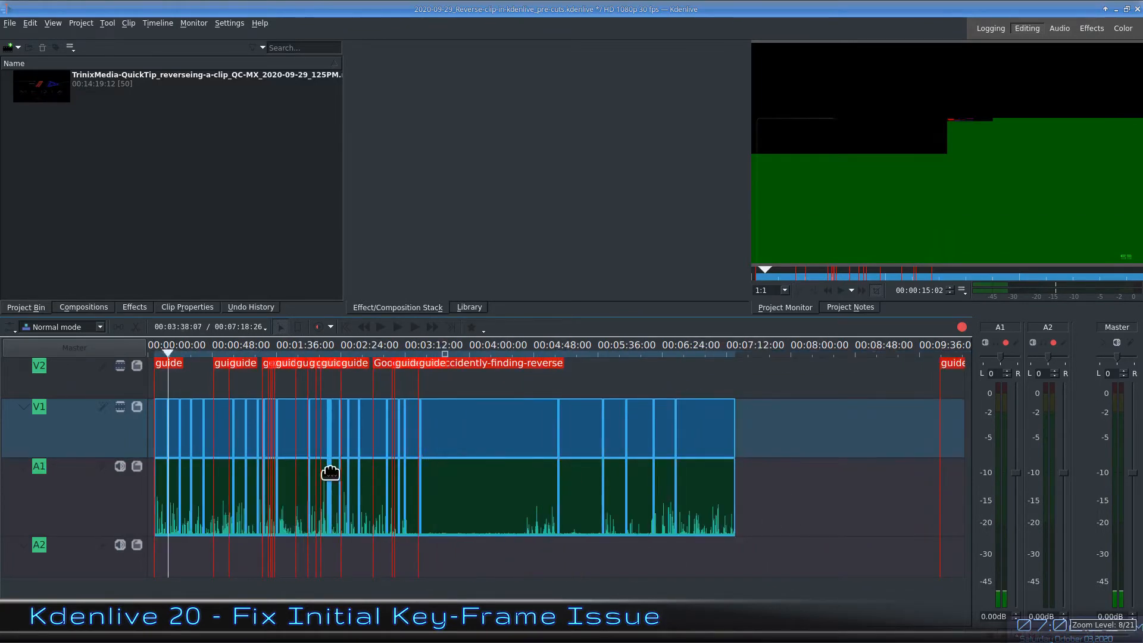
Move all the clips on V1 and A1 together later in the timeline, starting at about 00:07:39, and clear the selection
scroll(706, 531, "down", 2)
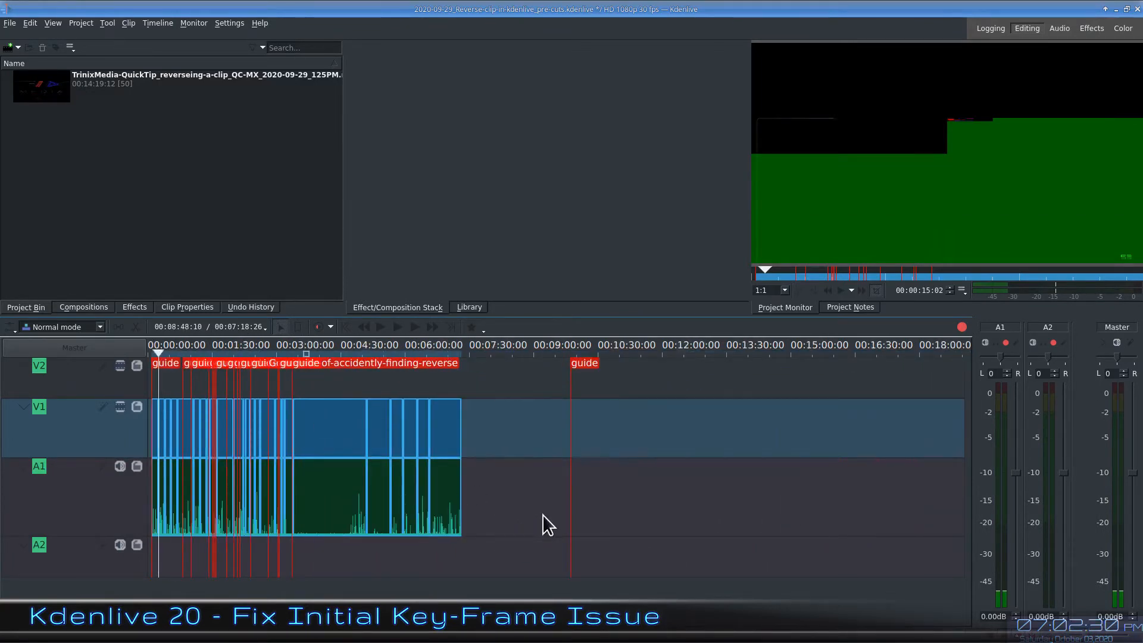
left_click_drag(543, 516, 488, 435)
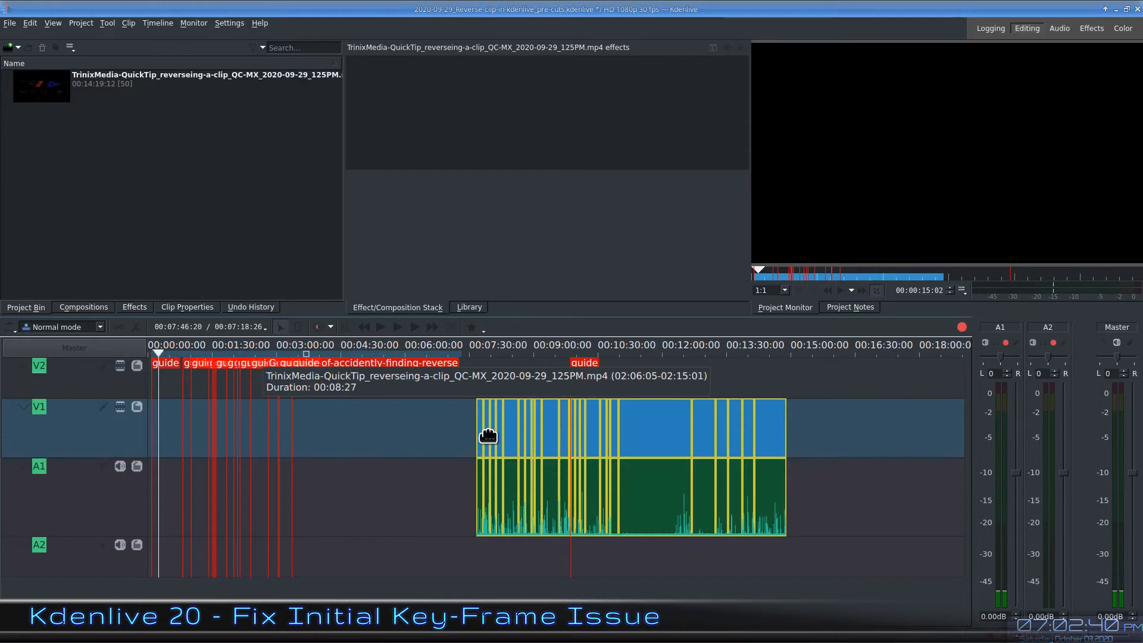
left_click_drag(488, 436, 488, 436)
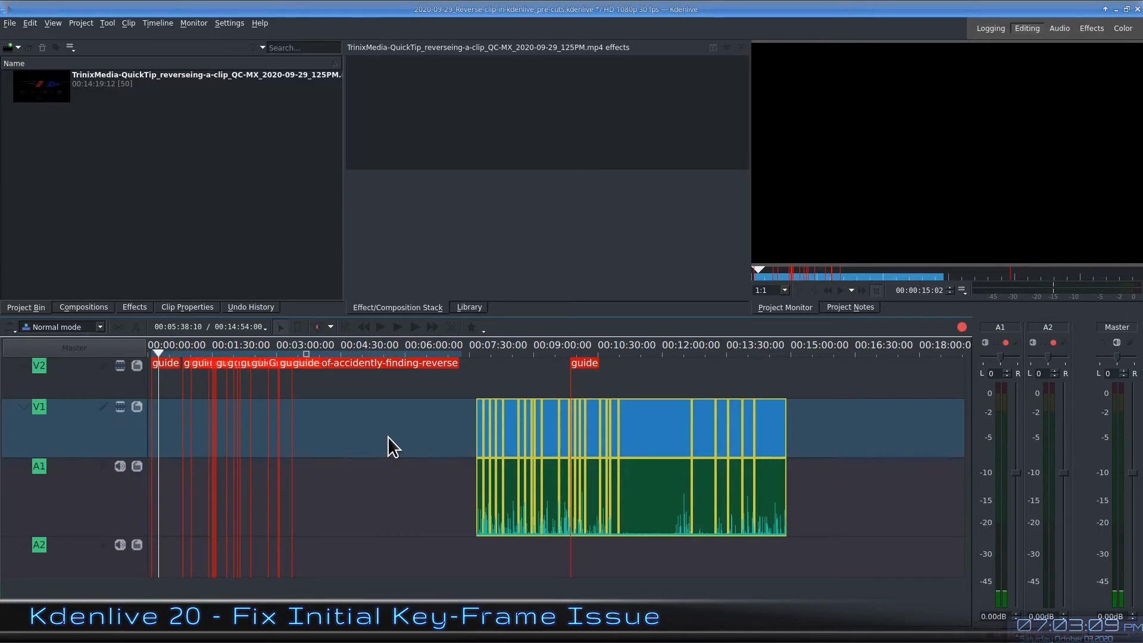
left_click(496, 373)
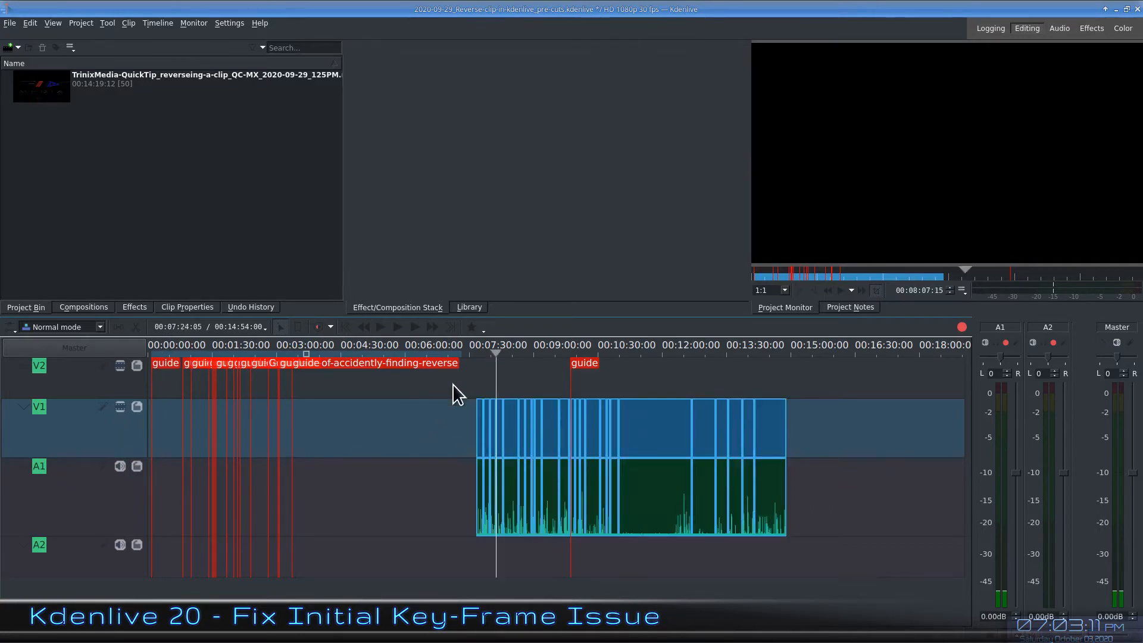
Preview the moved clips at several points and around the first clip's new start
left_click(480, 416)
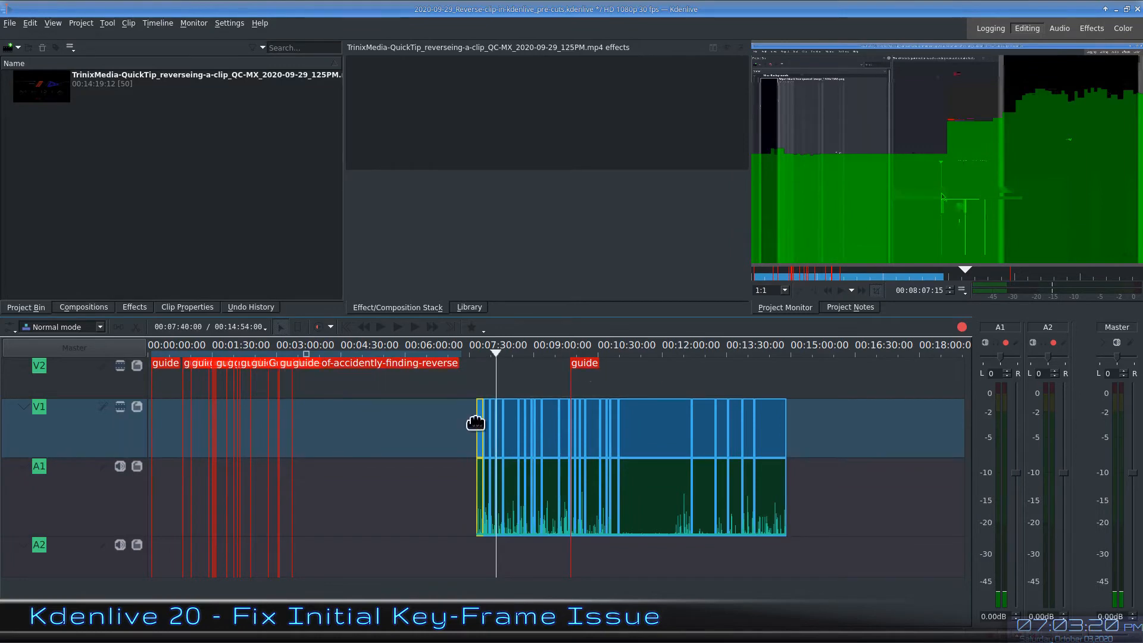
scroll(485, 439, "up", 1)
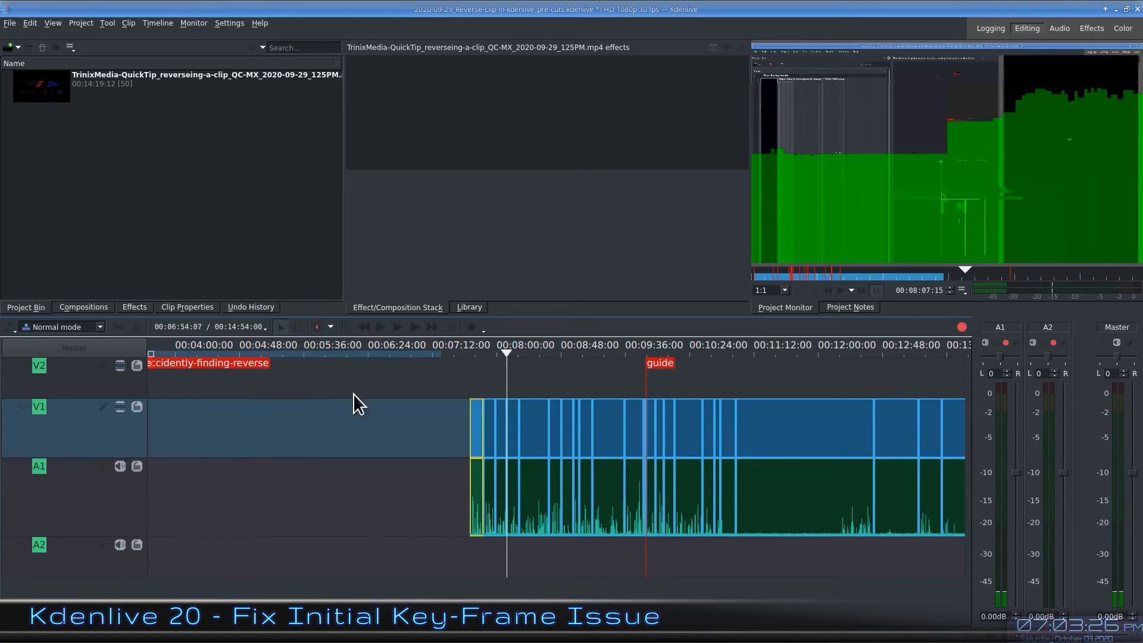
left_click(574, 370)
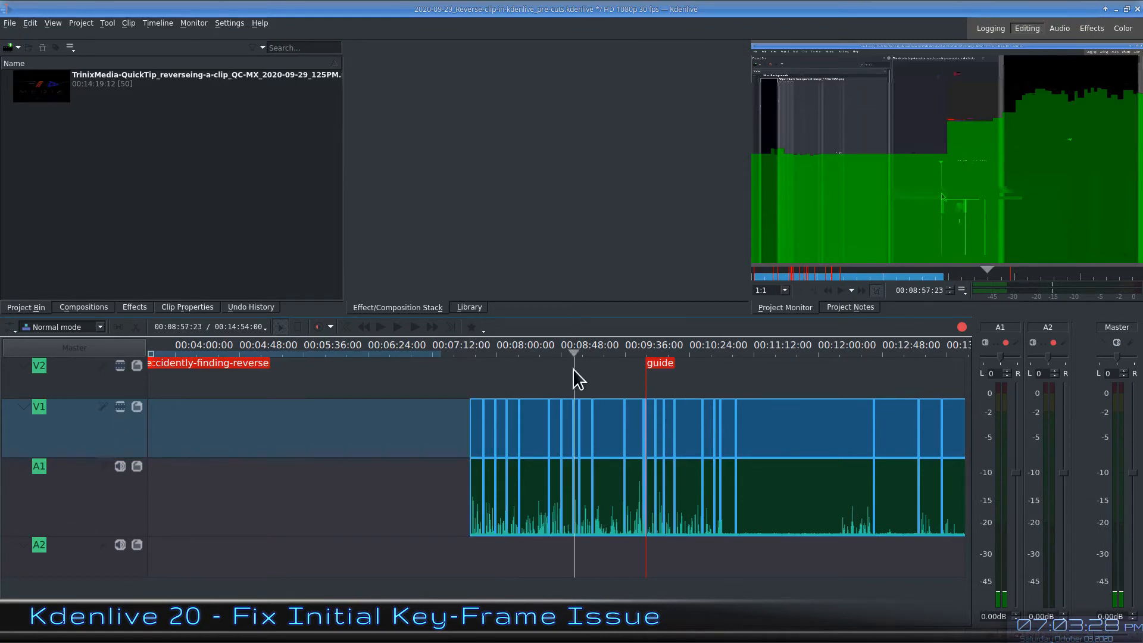
left_click(495, 378)
left_click(468, 375)
left_click(468, 376)
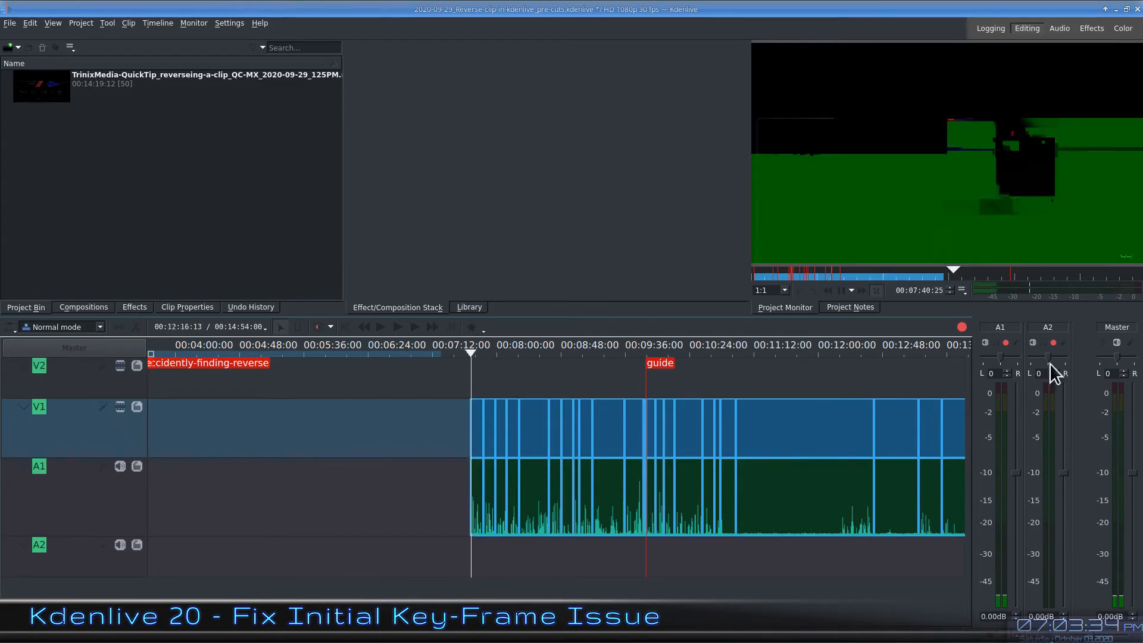
left_click(470, 432)
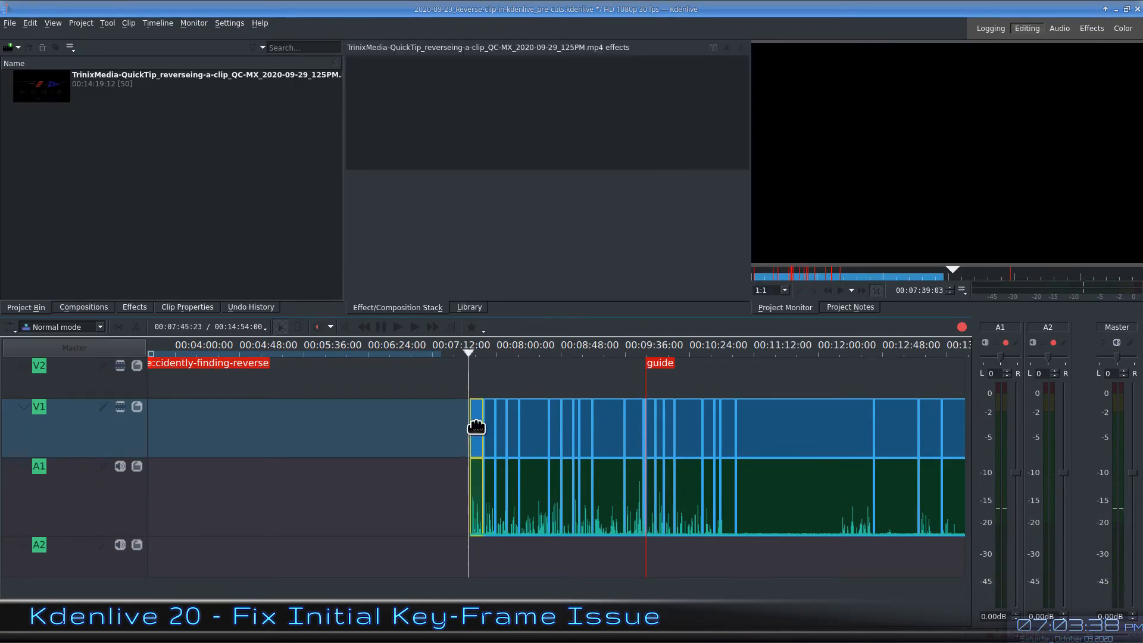
scroll(469, 431, "up", 1)
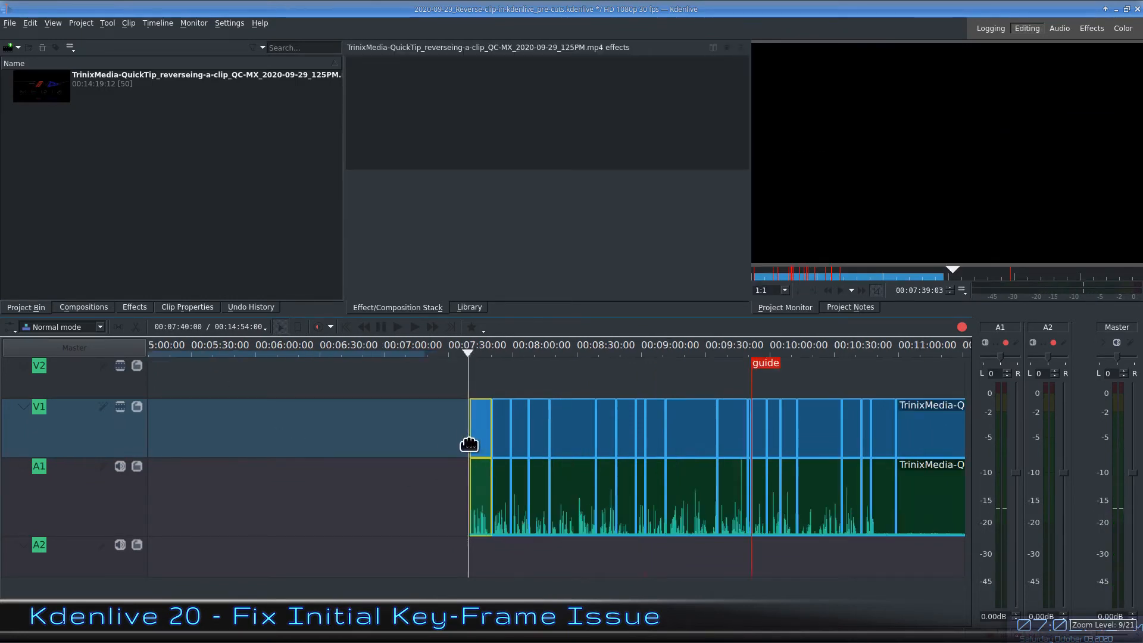
left_click(467, 427)
left_click(471, 427)
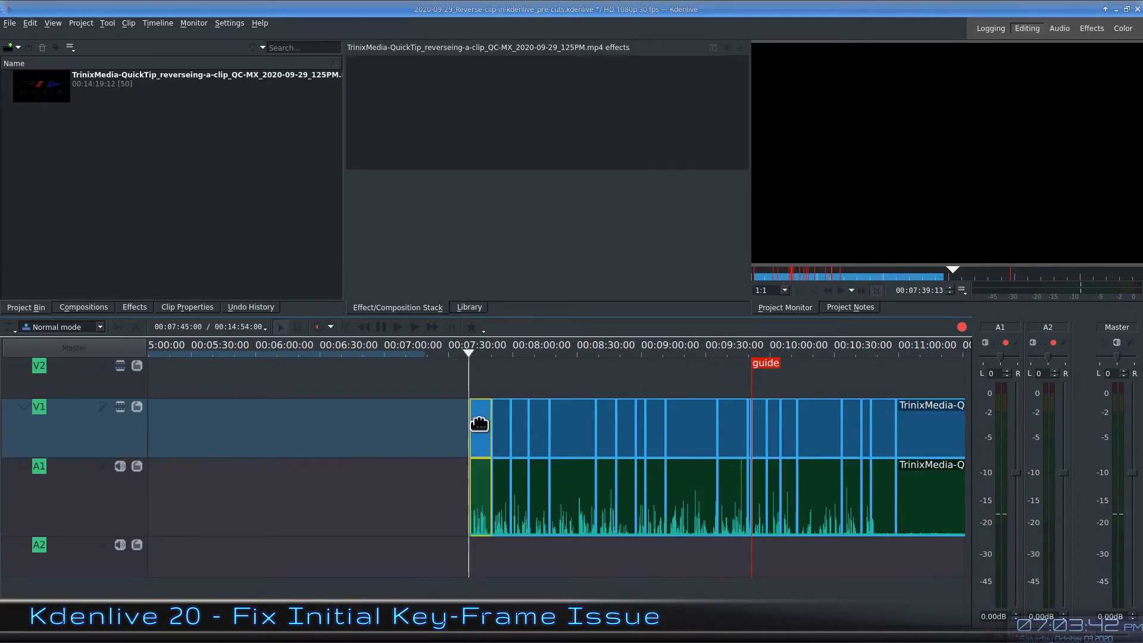
left_click(457, 426)
left_click(391, 431)
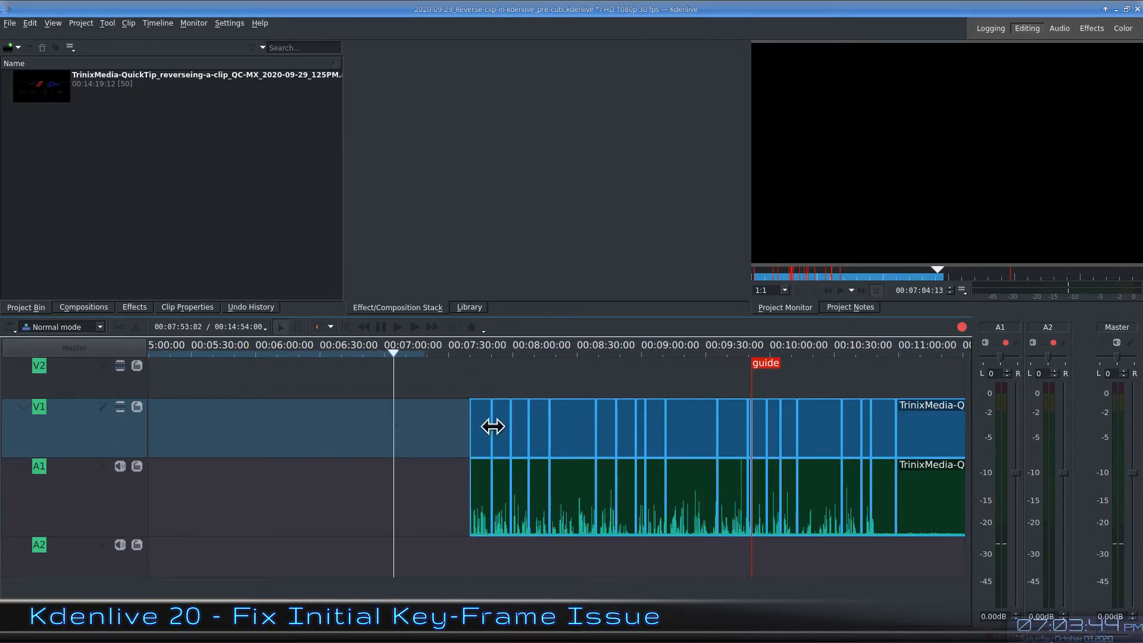
Extend the first clip's start backward to about 00:06:42, the earliest point its source footage allows
scroll(486, 431, "up", 2)
left_click(473, 433)
left_click_drag(455, 431, 222, 432)
scroll(424, 454, "up", 5)
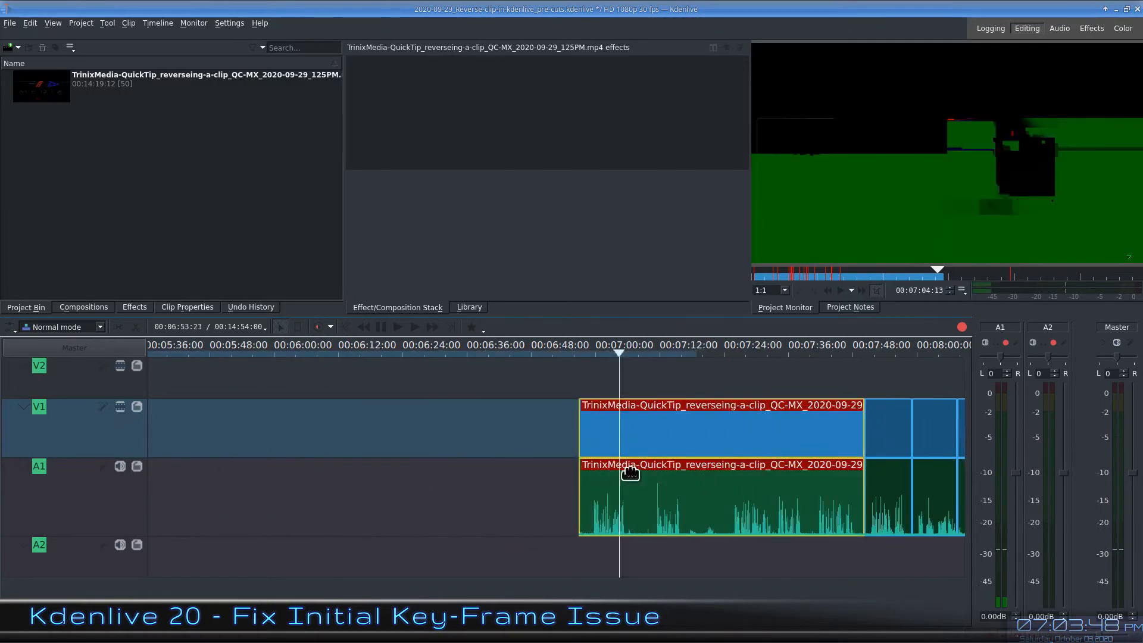
scroll(754, 480, "down", 2)
left_click_drag(684, 432, 553, 429)
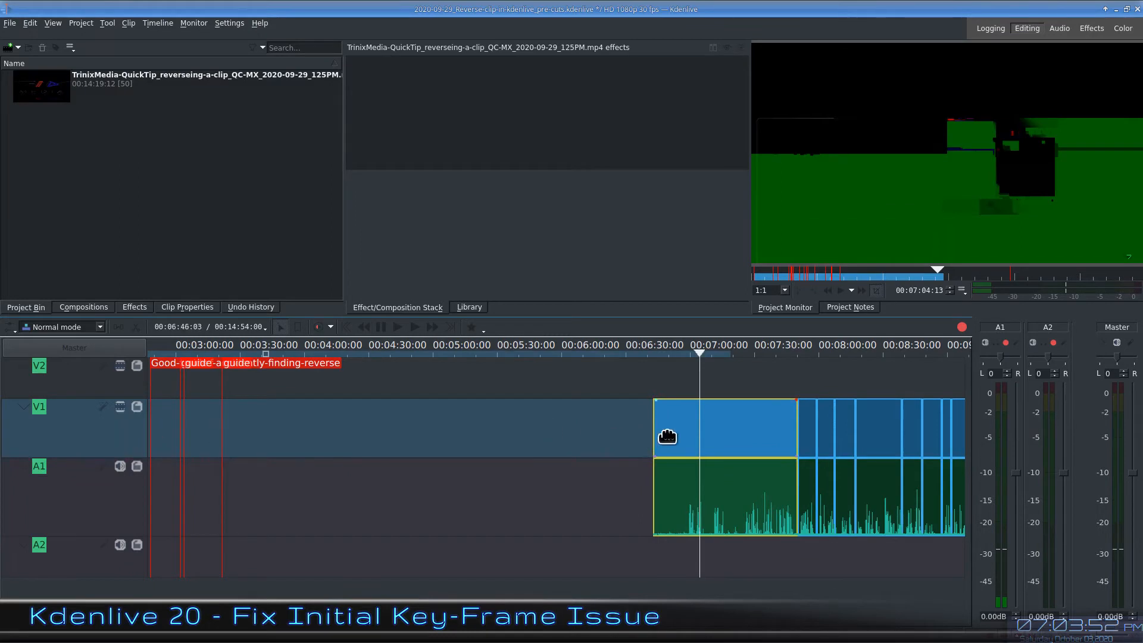
left_click_drag(656, 430, 299, 420)
Play the sequence from just before the extended first clip and check the picture at several points across the timeline
left_click(643, 364)
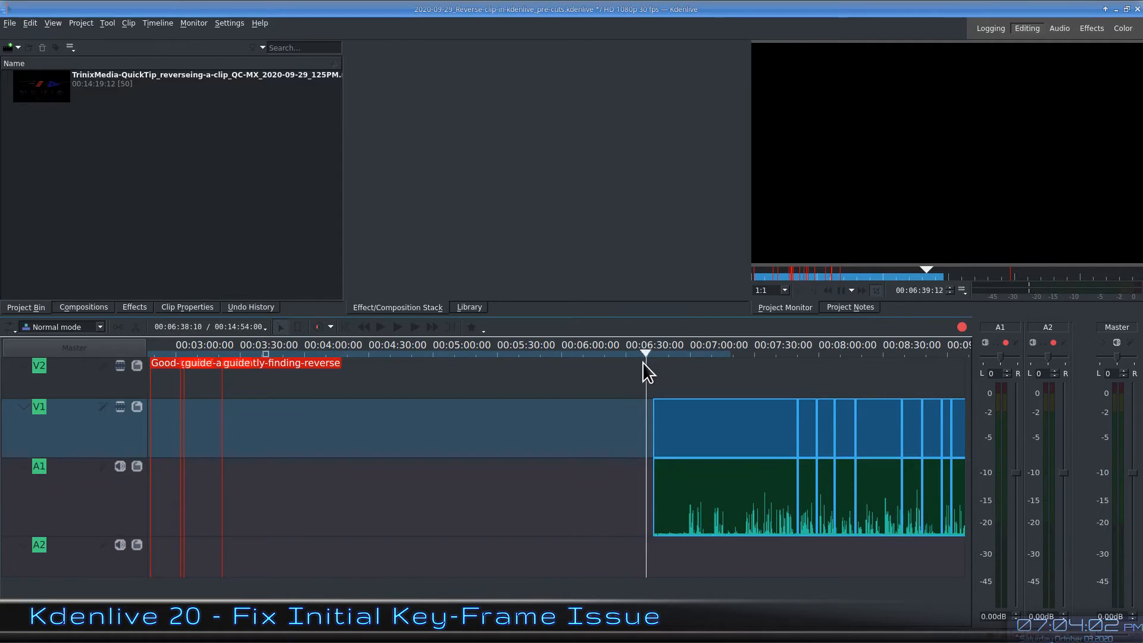
scroll(593, 467, "down", 6)
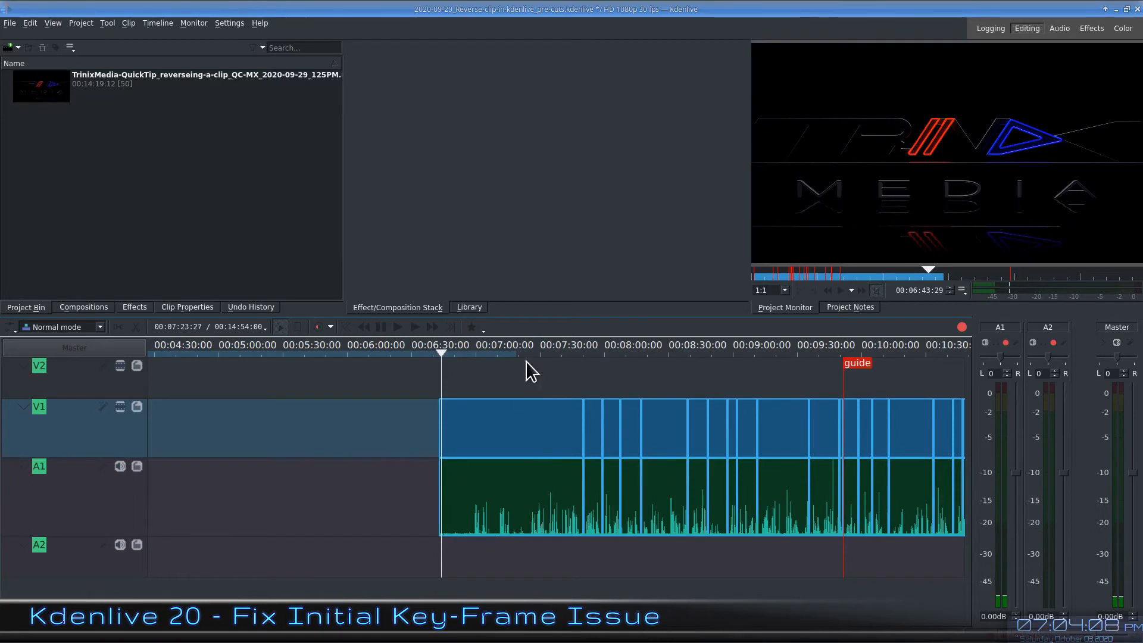
key("space")
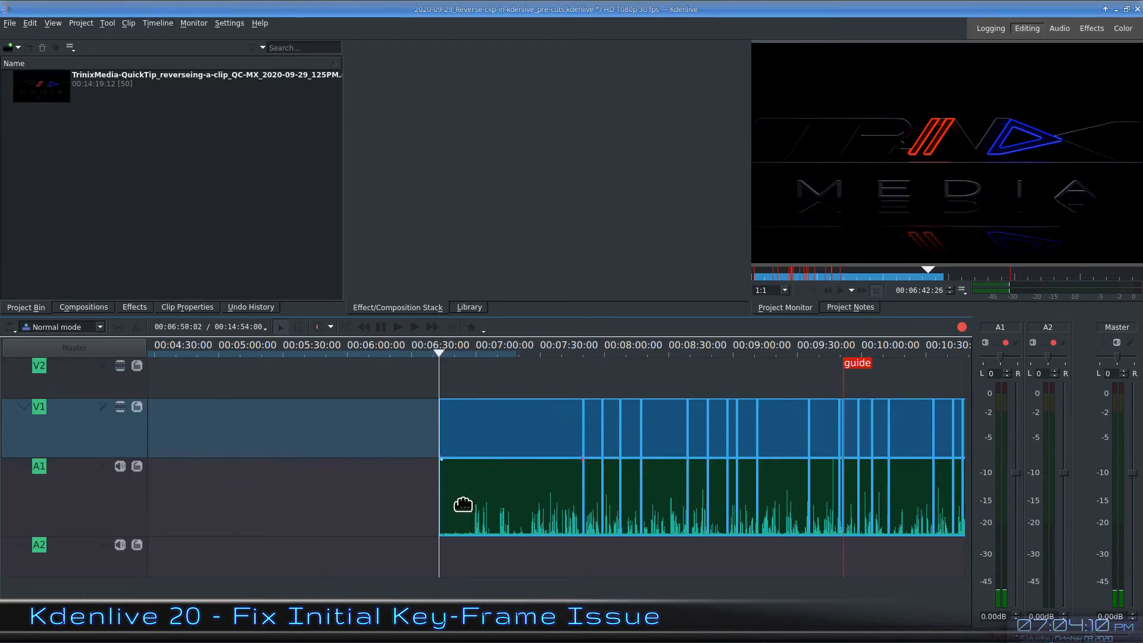
left_click(573, 373)
left_click(653, 387)
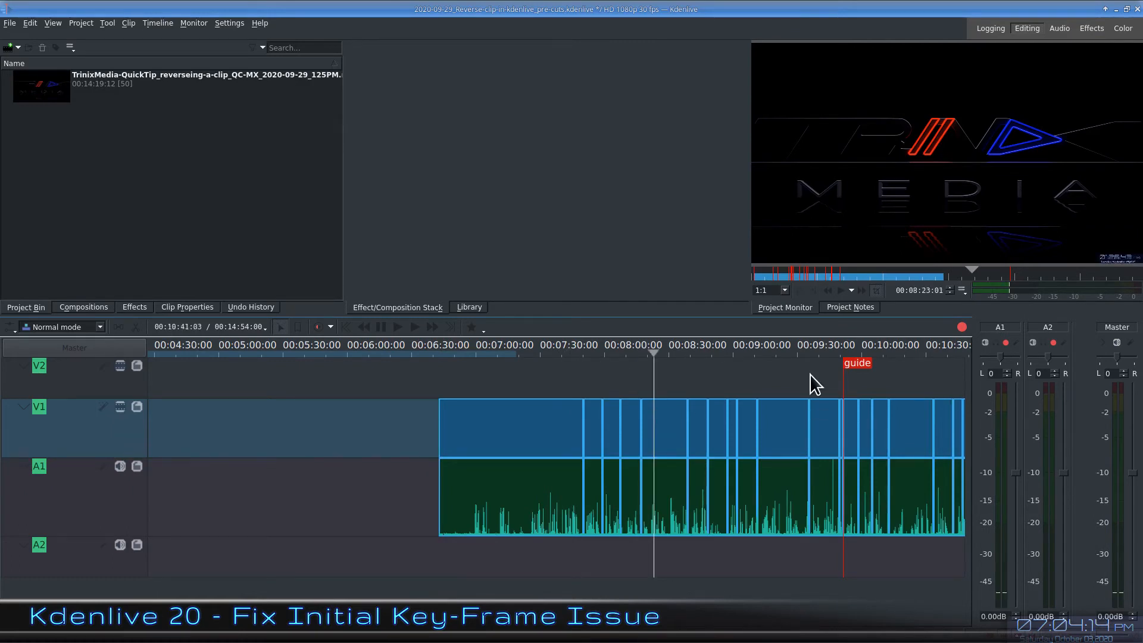
left_click(808, 379)
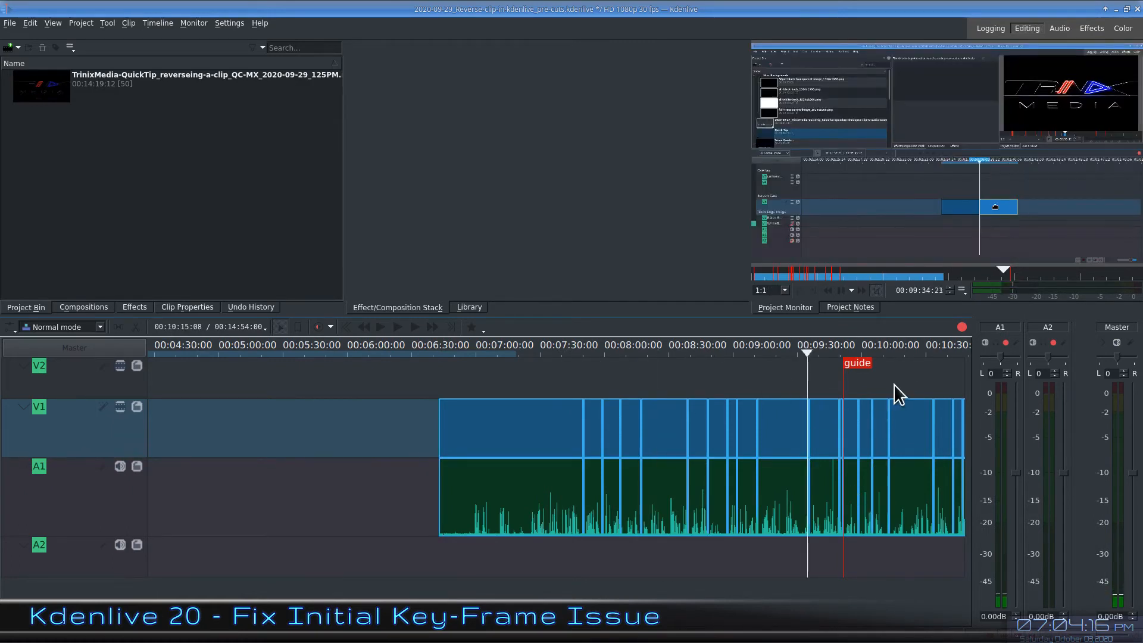
left_click(894, 384)
scroll(820, 423, "down", 5)
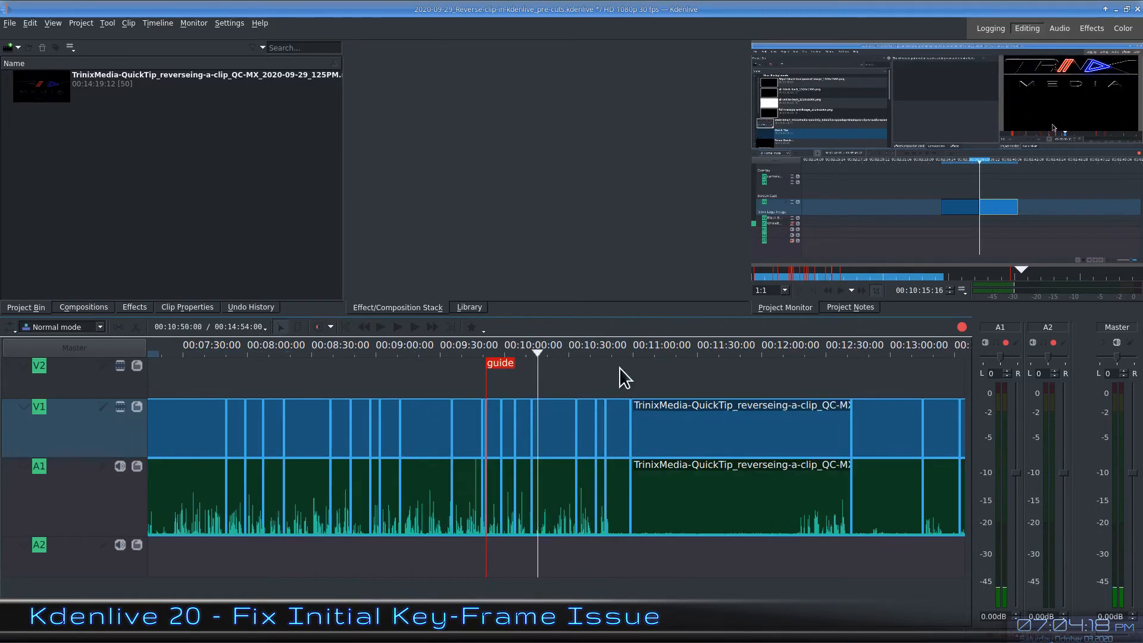
left_click(619, 367)
left_click(708, 372)
left_click(862, 393)
key("space")
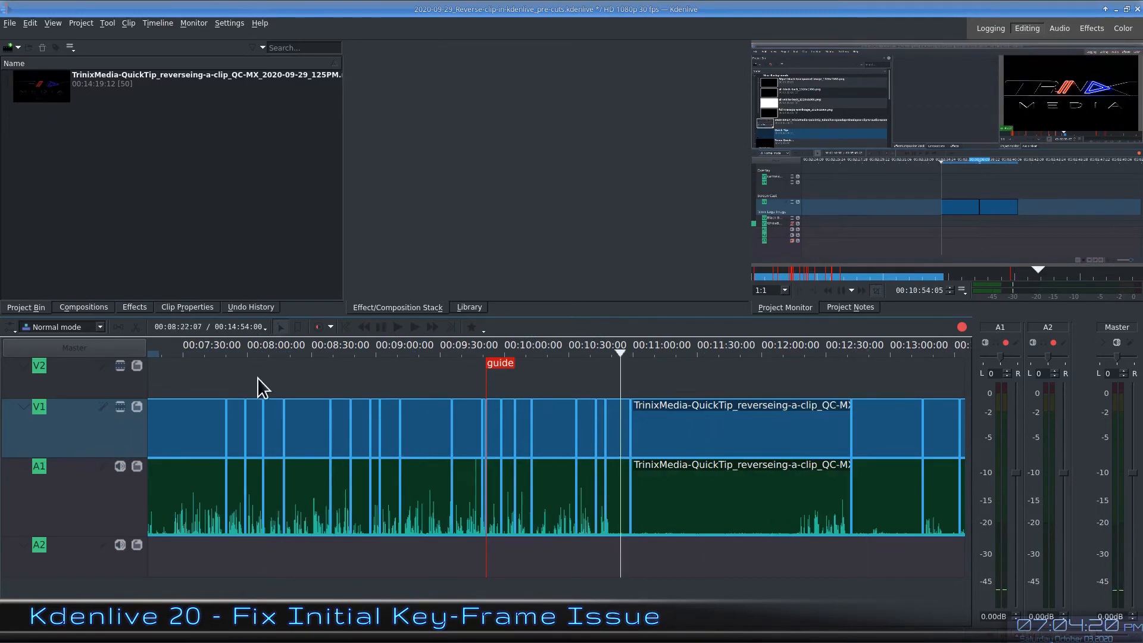
Trim the extended first clip's start to 00:06:56:27
scroll(475, 467, "up", 5)
scroll(666, 467, "down", 4)
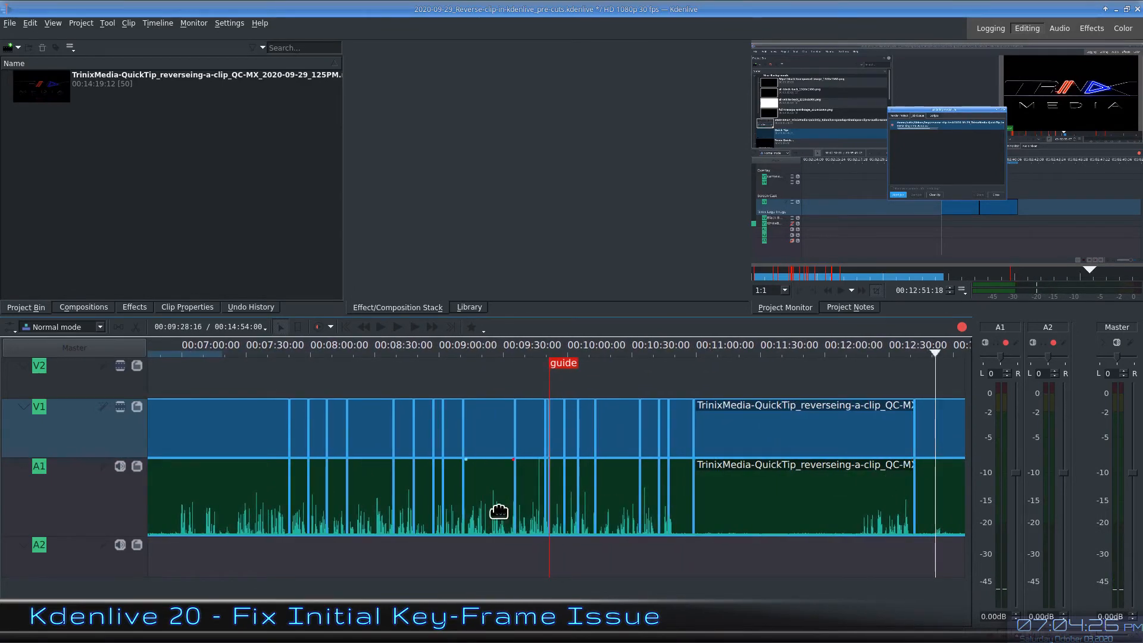
scroll(408, 470, "up", 4)
Preview the sequence from before the trimmed first clip and at several points across the cuts
left_click(422, 412)
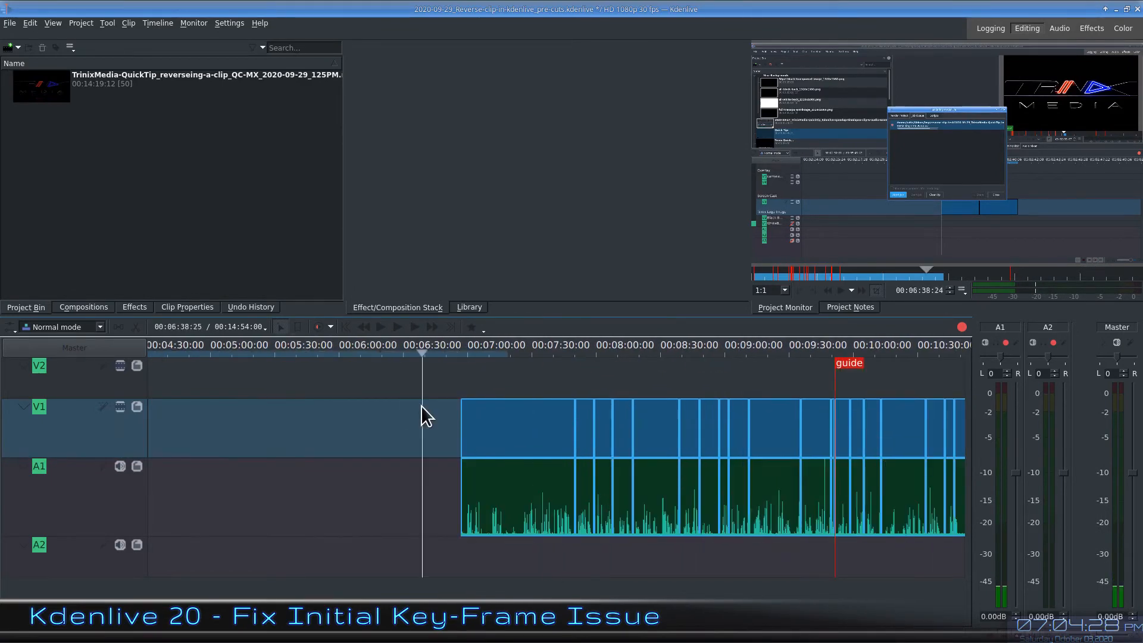
left_click_drag(447, 410, 634, 389)
left_click(798, 384)
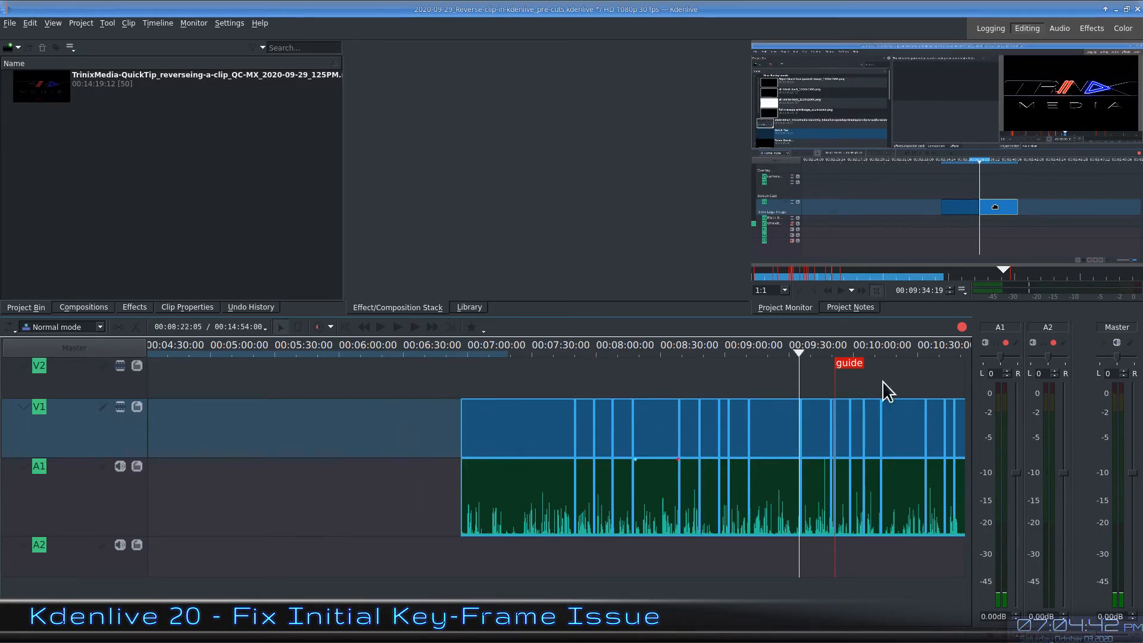
left_click(542, 385)
left_click(805, 386)
left_click(727, 387)
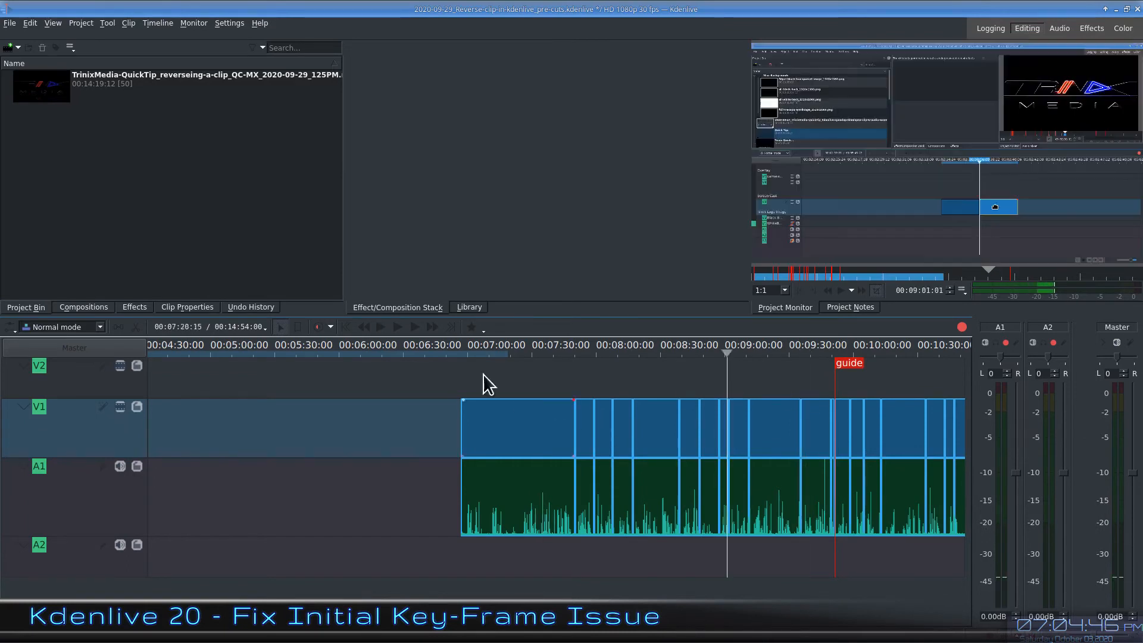
Add a guide at the first clip's start, 00:06:56:27, with the comment zone-start
left_click(463, 384)
left_click(461, 375)
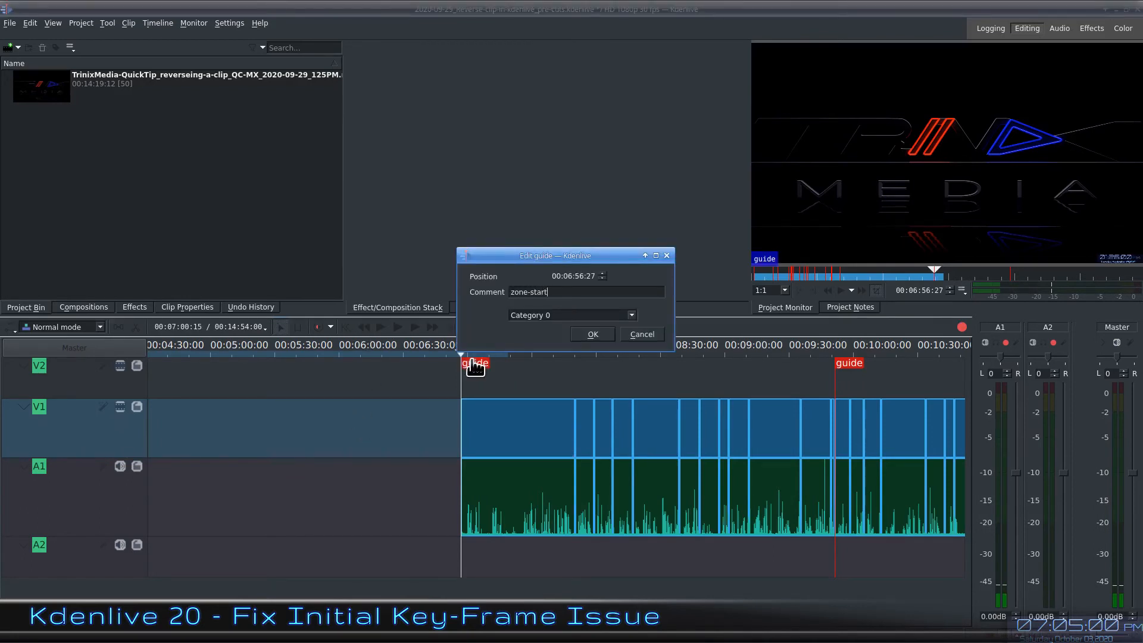
key("Return")
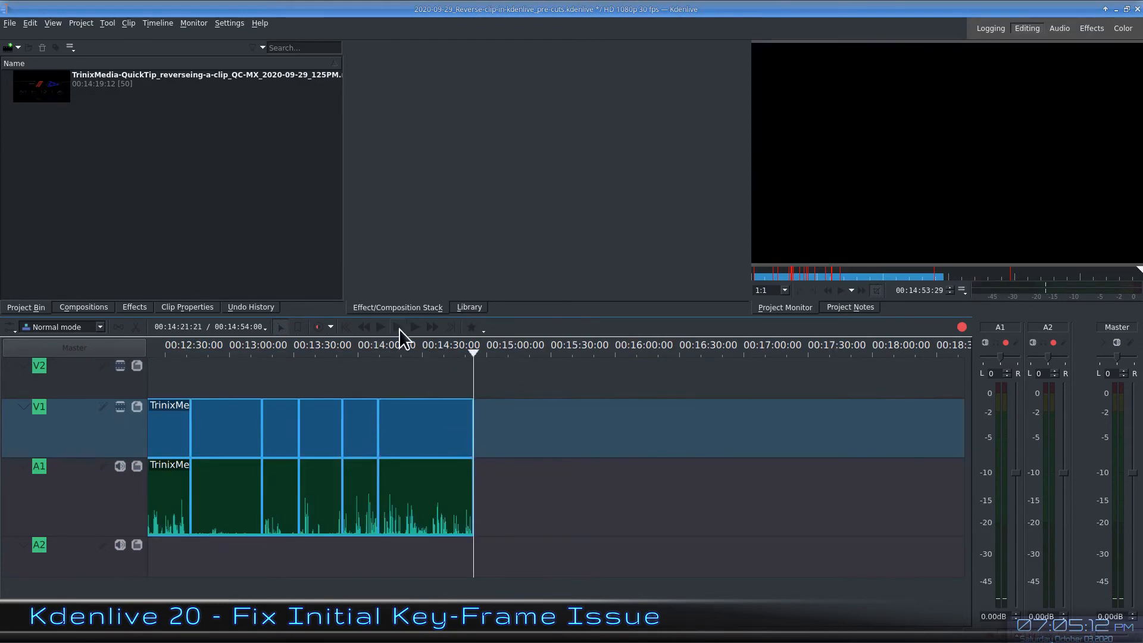
Add a guide at the end of the last clip, 00:14:53:29, with the comment zone-end
key("g")
double_click(487, 364)
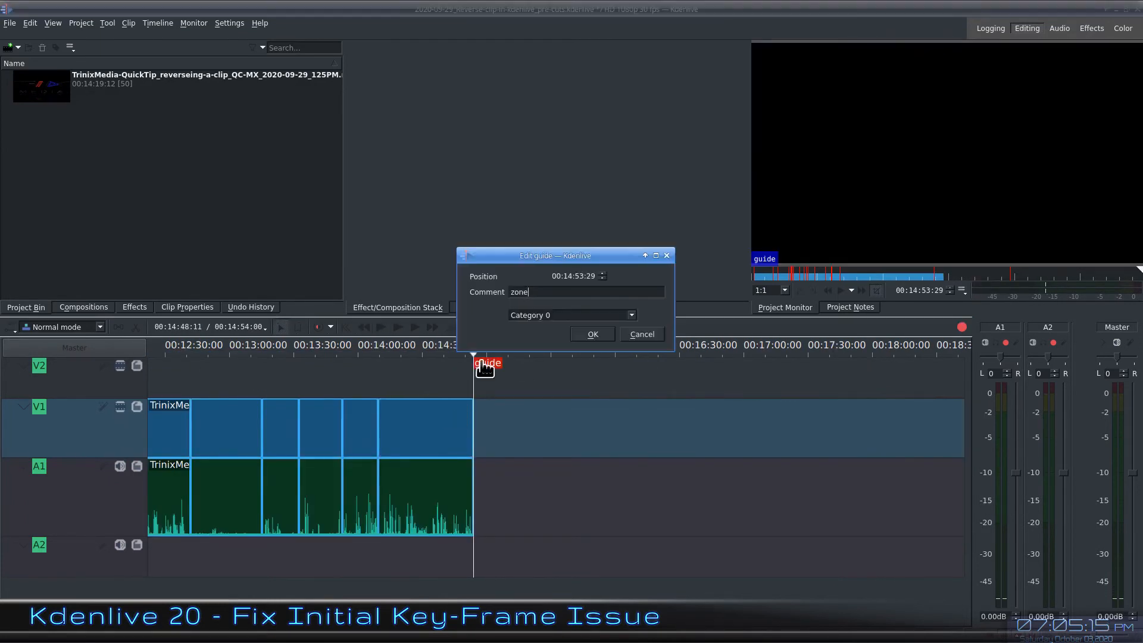
type("zone-end")
key("Return")
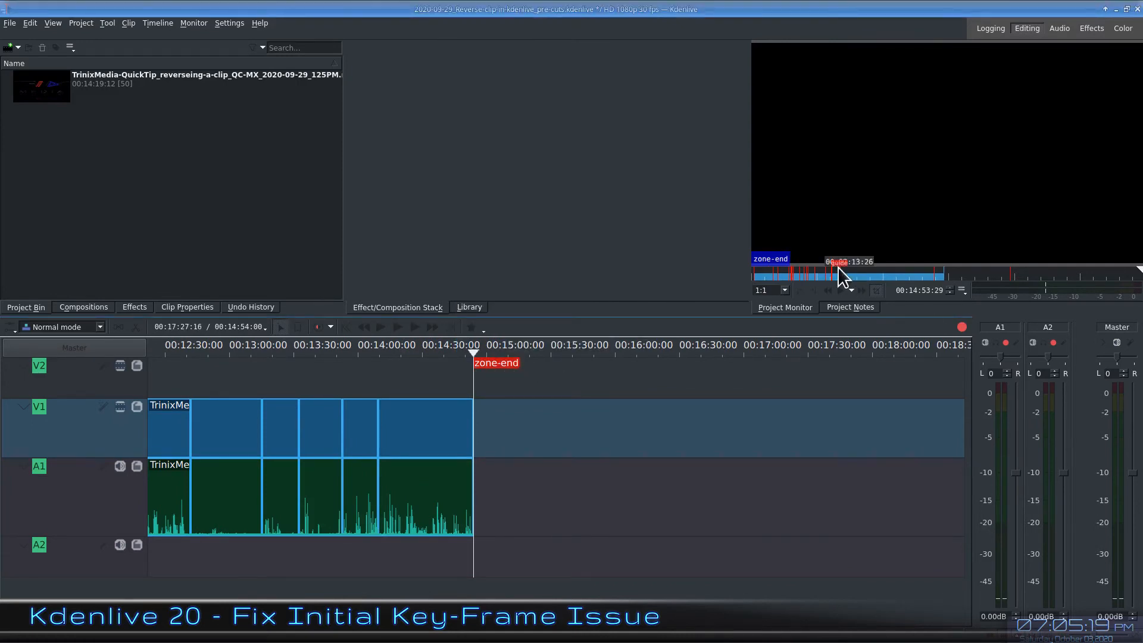
Set the project zone's in point at the zone-start guide, 00:06:56:27, and its out point at the zone-end guide, 00:14:53:29
left_click(812, 289)
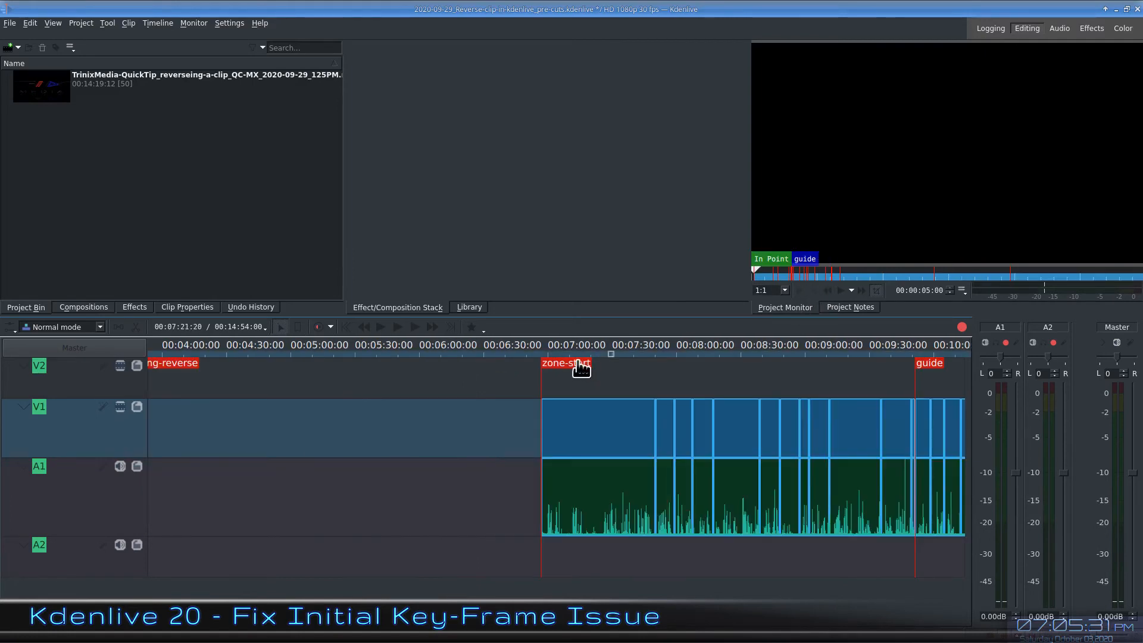
left_click(579, 364)
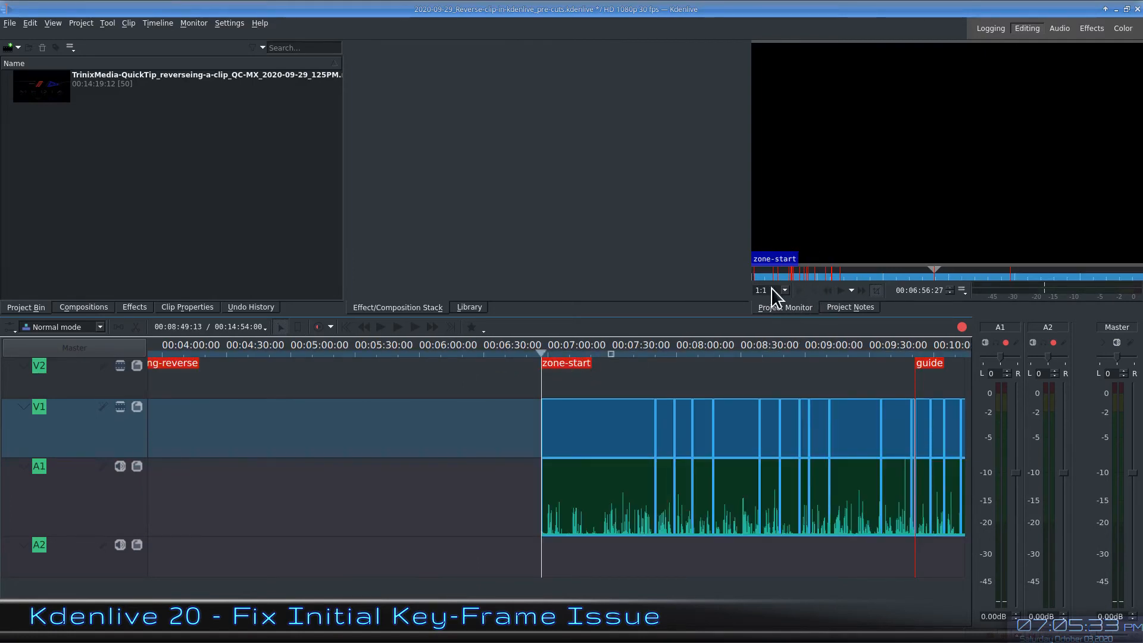
left_click(798, 291)
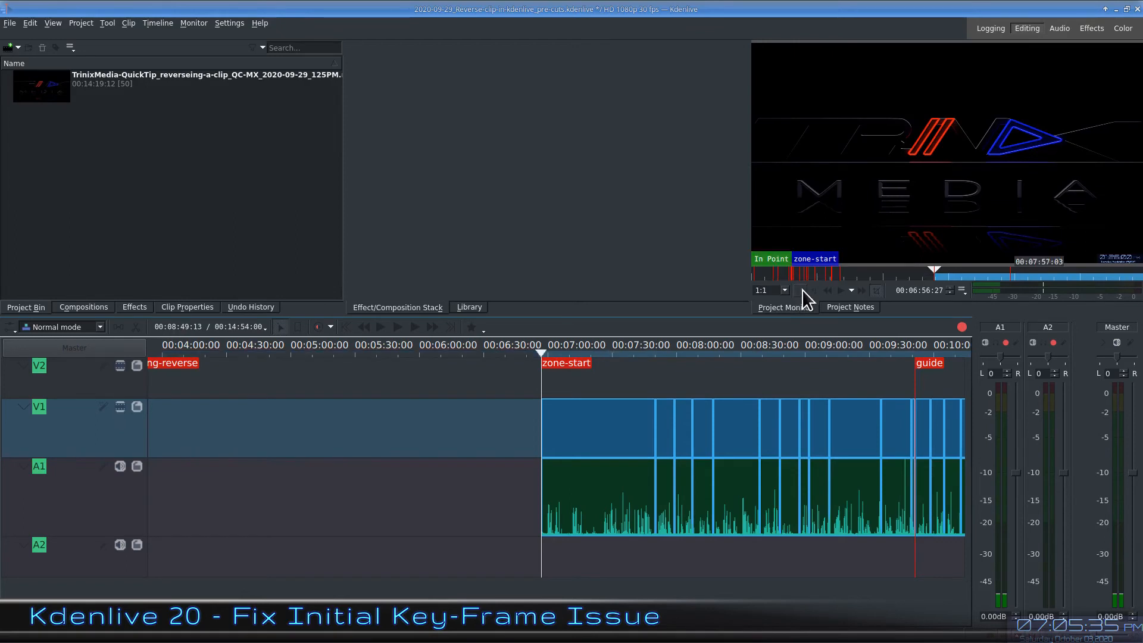
key("shift+o")
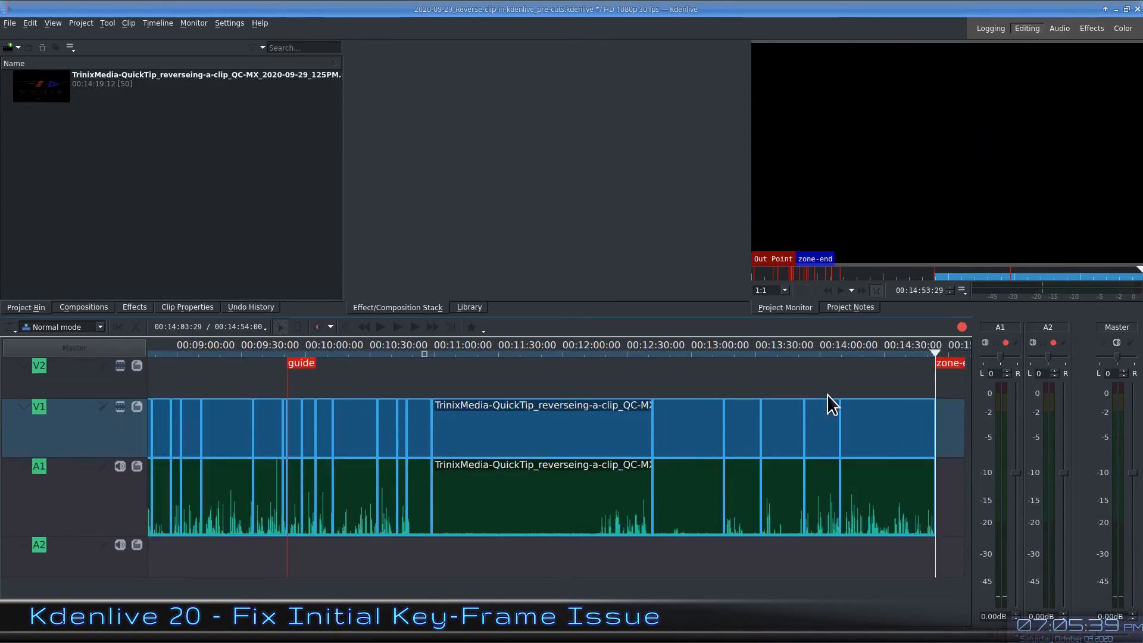
scroll(832, 396, "down", 1)
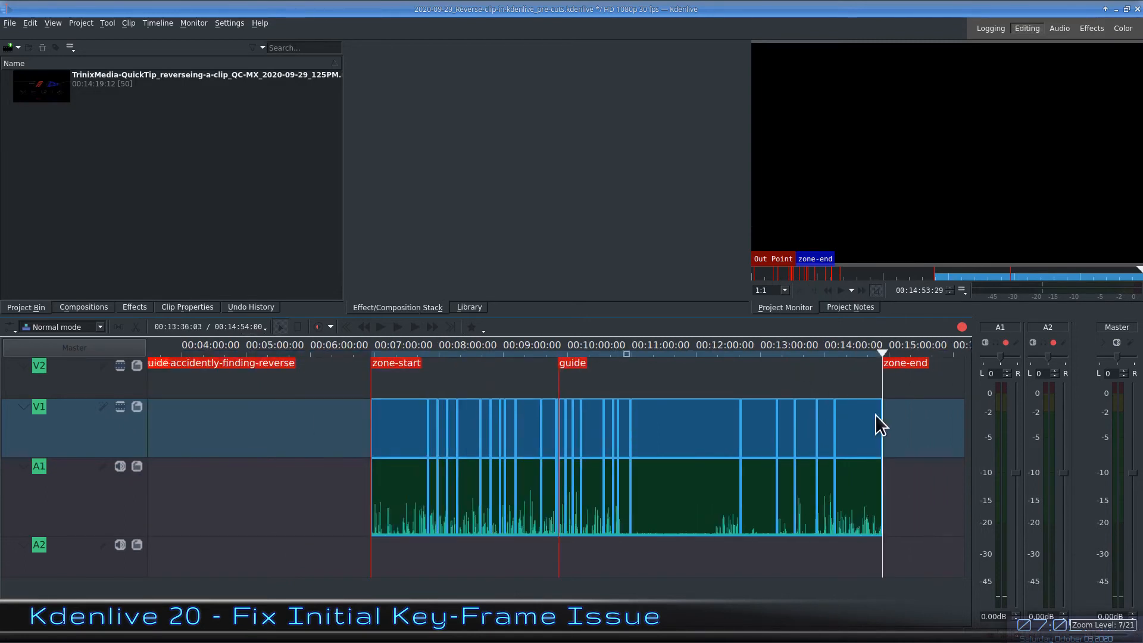
Save the project under the new name 2020-09-29_Reverse-clip-in-kdenlive_pre-cuts_after-fix.kdenlive
left_click(11, 23)
left_click(34, 97)
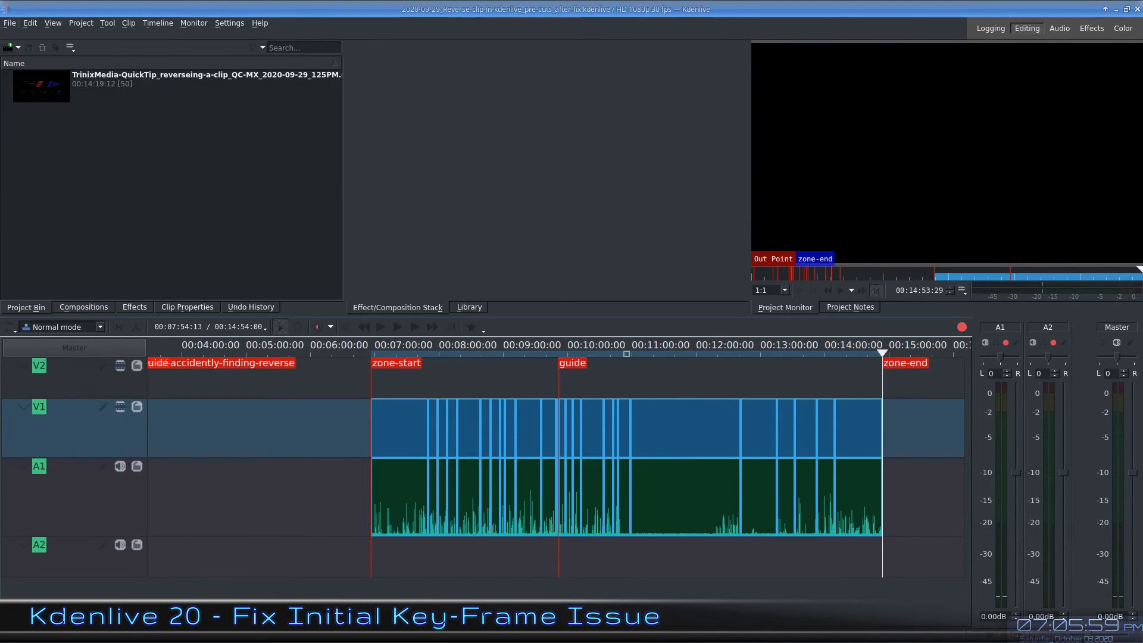
Render only the selected zone as MP4 (H264/AAC) to 2020-09-29_Reverse-clip-in-kdenlive_pre-cuts_after-keyframe-fix.mp4, and close the rendering dialog when it finishes
left_click(93, 24)
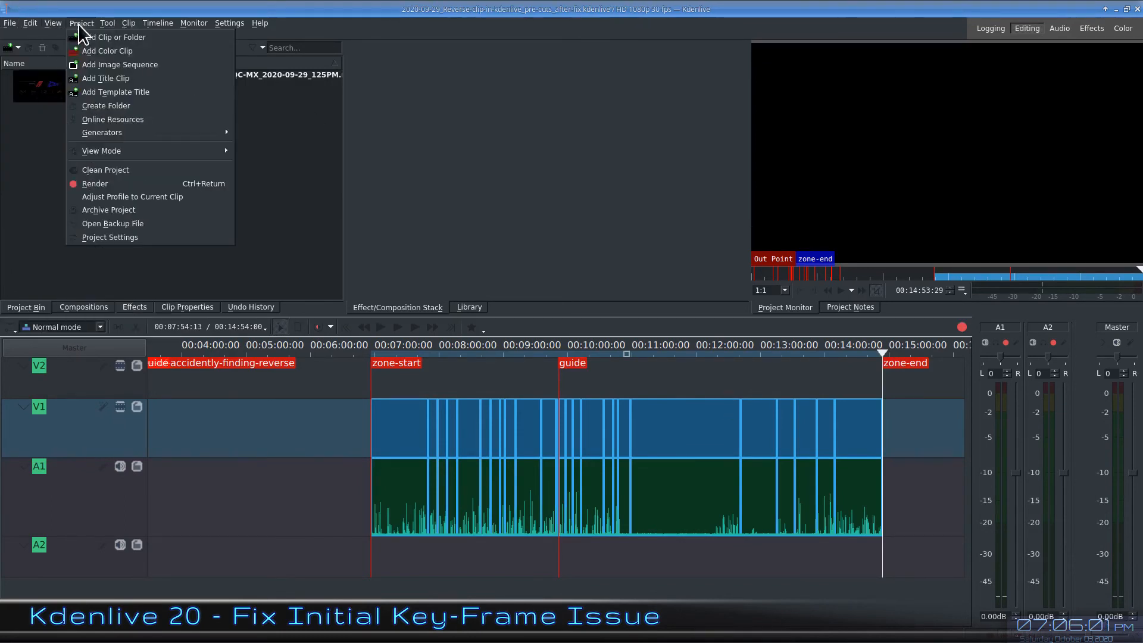
left_click(93, 185)
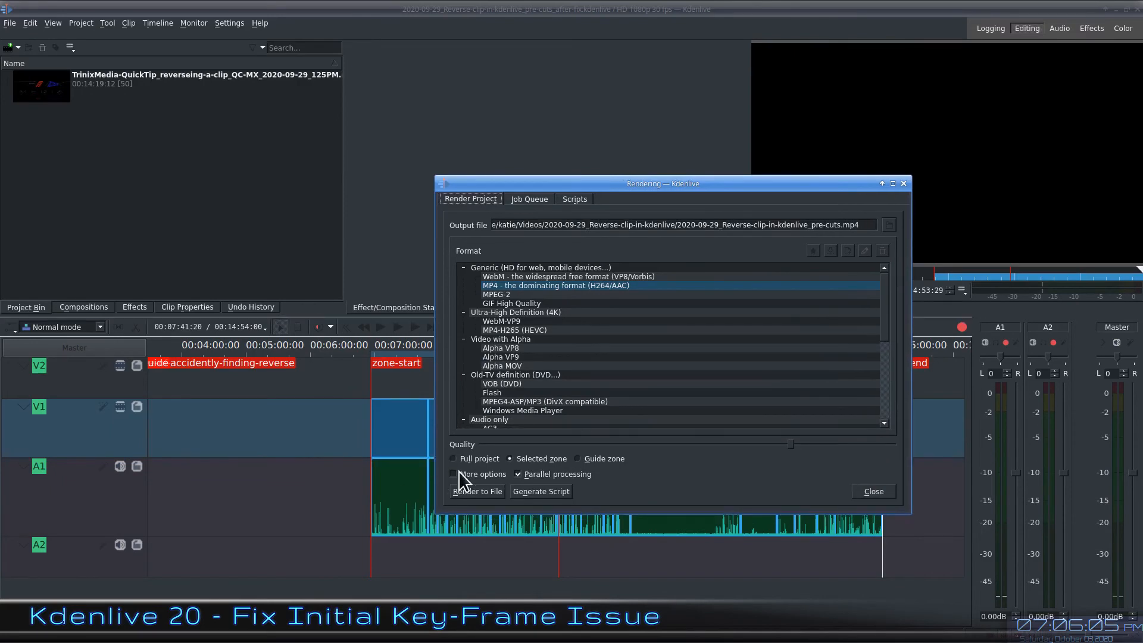
left_click(517, 459)
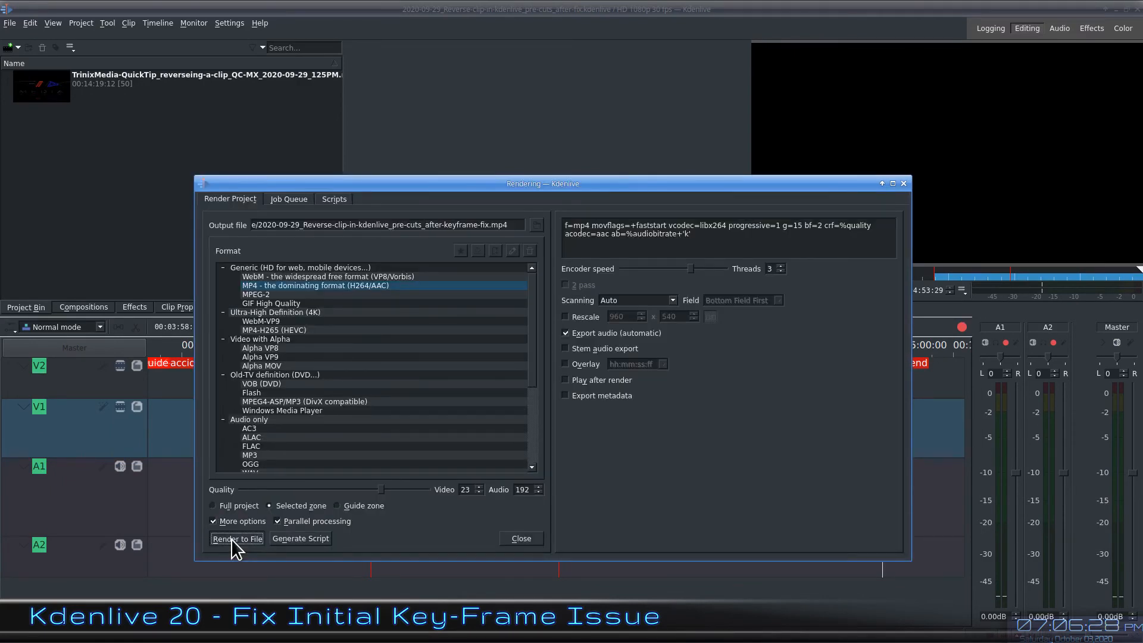
left_click(231, 538)
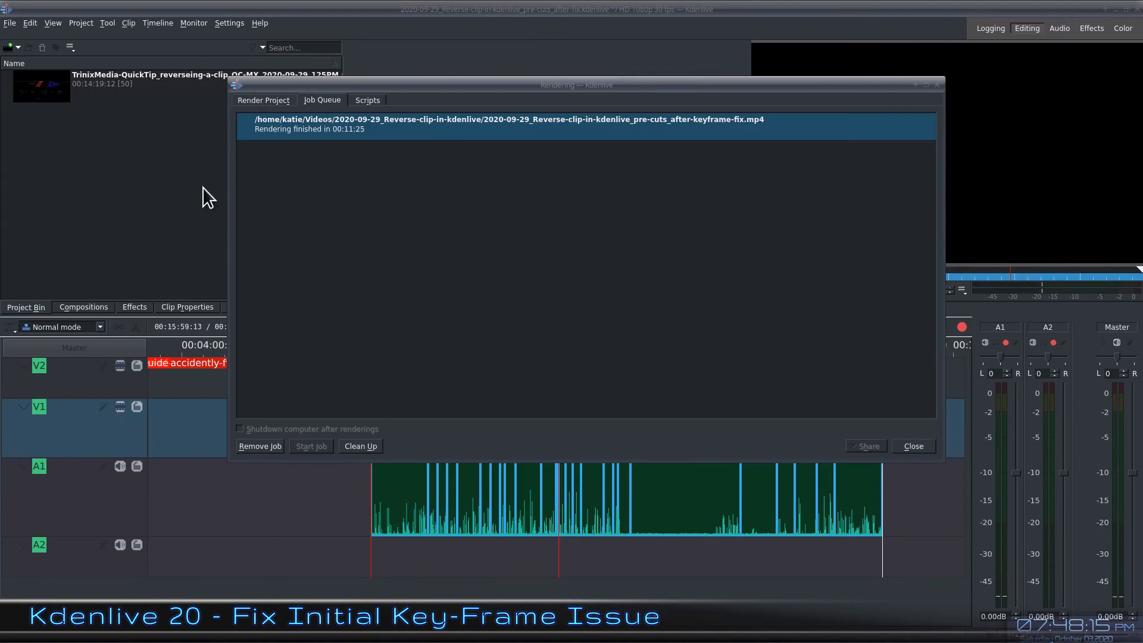
left_click(913, 447)
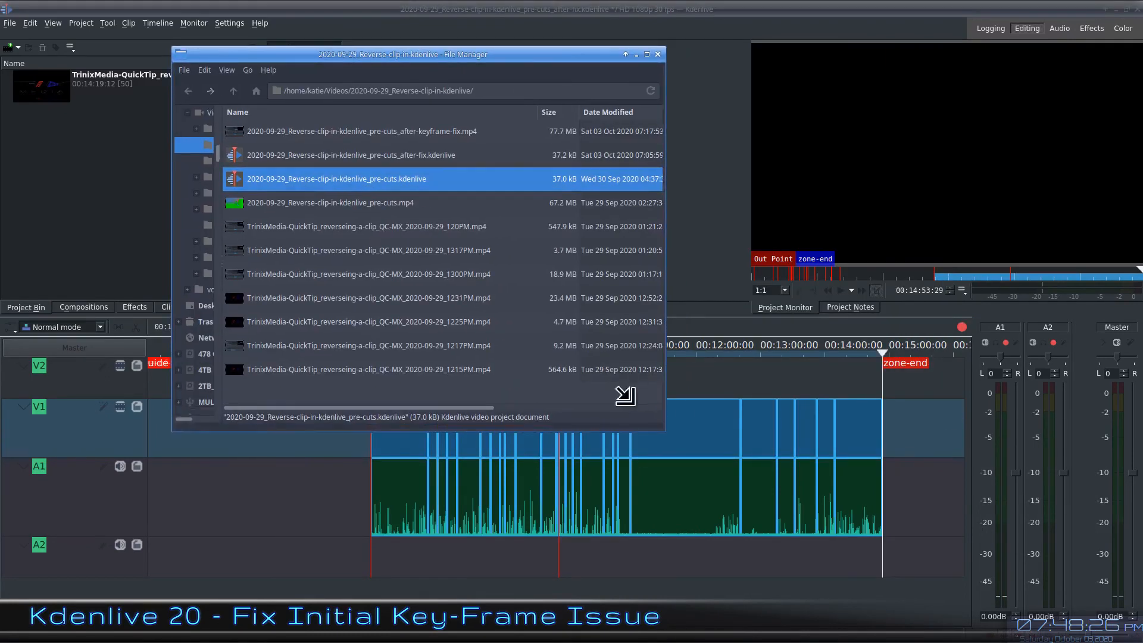
Enlarge the file manager window and play 2020-09-29_Reverse-clip-in-kdenlive_pre-cuts_after-keyframe-fix.mp4 in VLC media player to check its opening picture
left_click_drag(621, 391, 926, 541)
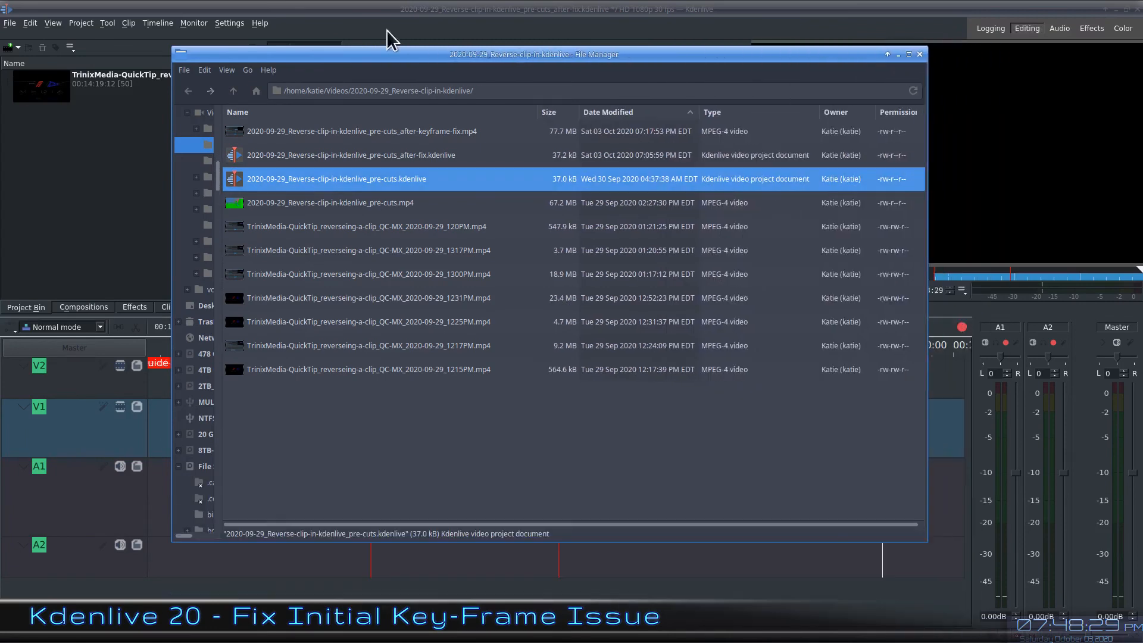
left_click(390, 131)
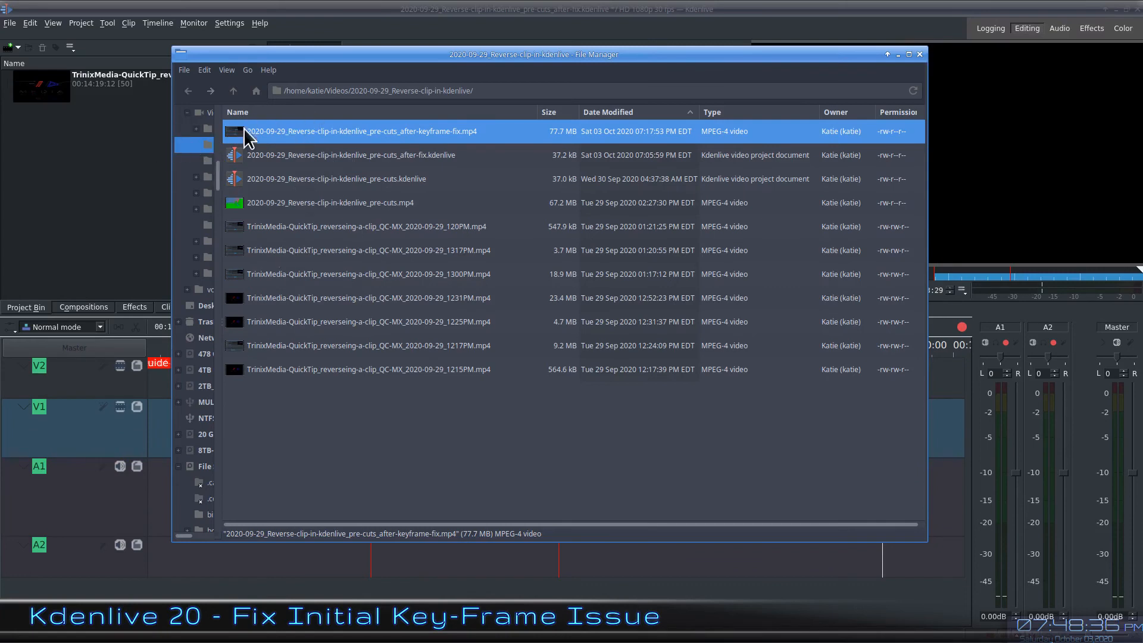
double_click(328, 132)
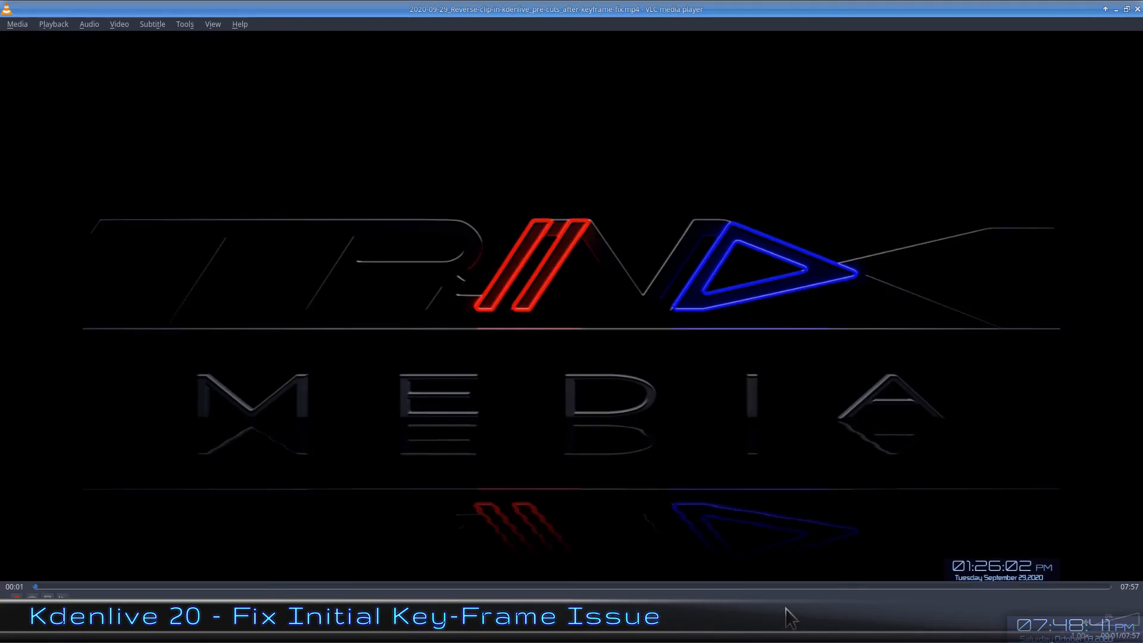
scroll(804, 598, "down", 2)
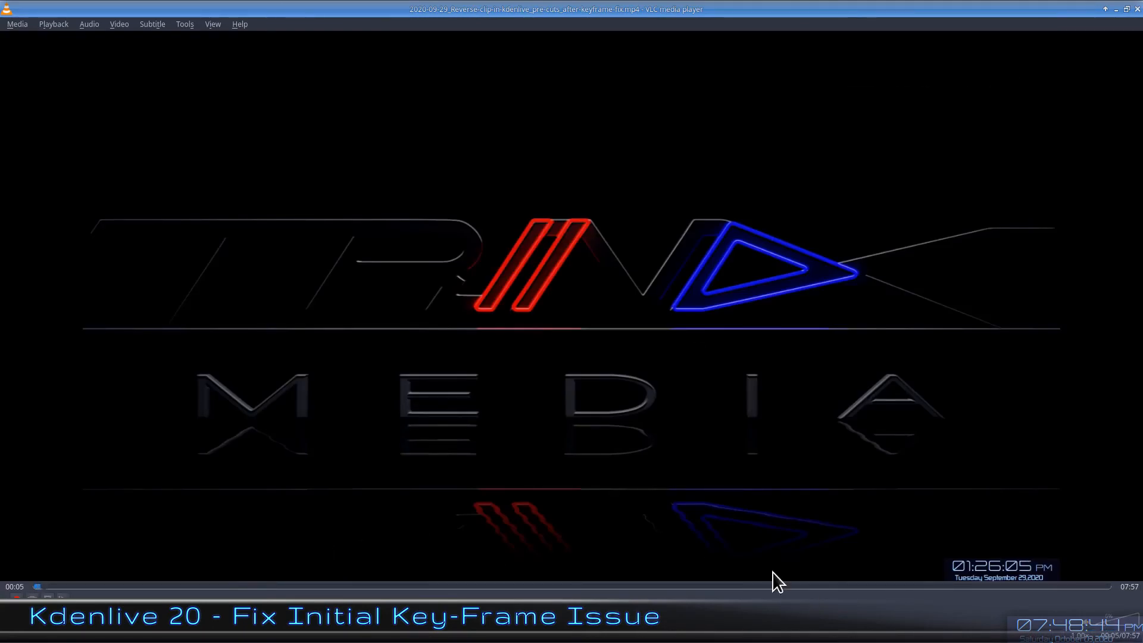